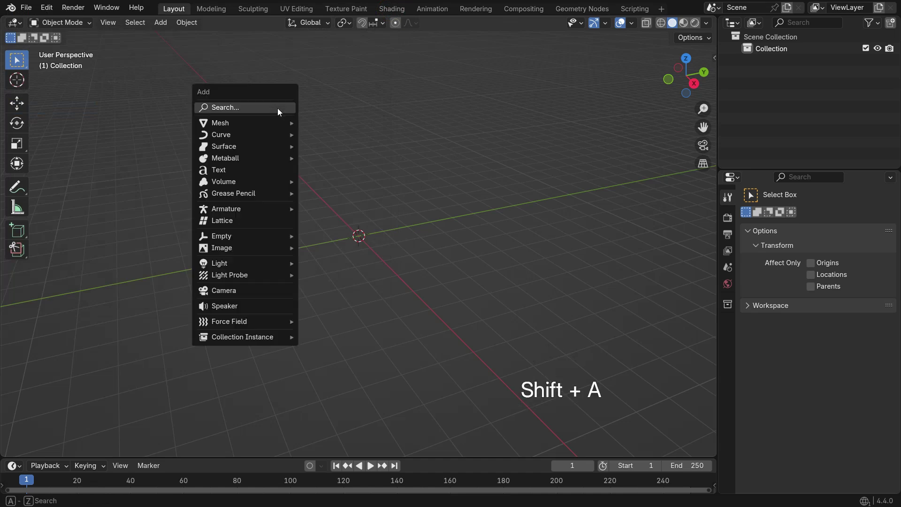
Add an Archemedian spiral curve at the origin with its radius set to 0.
mouse_move(272, 136)
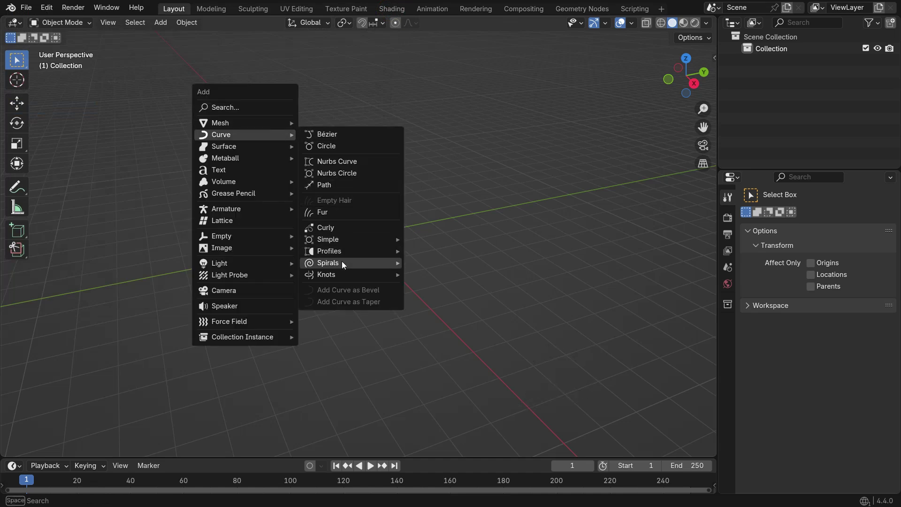
mouse_move(342, 262)
left_click(484, 264)
scroll(484, 263, "up", 5)
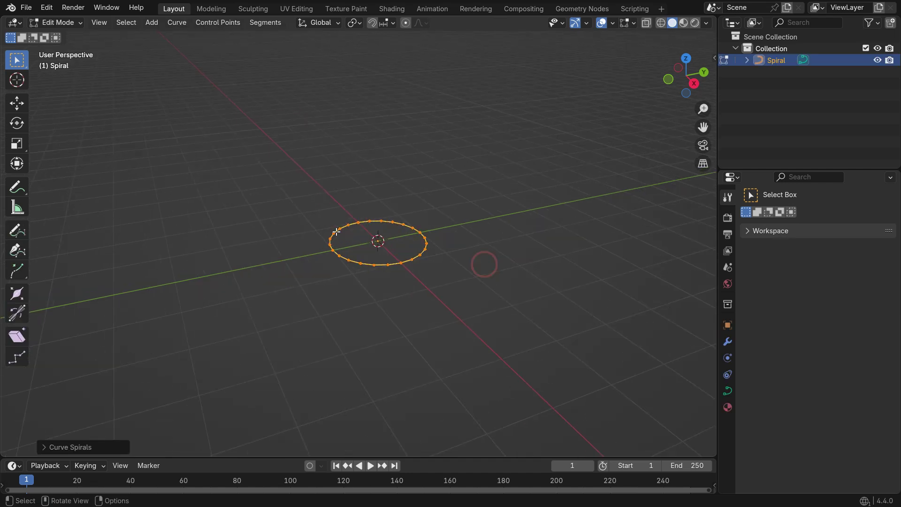
left_click(47, 447)
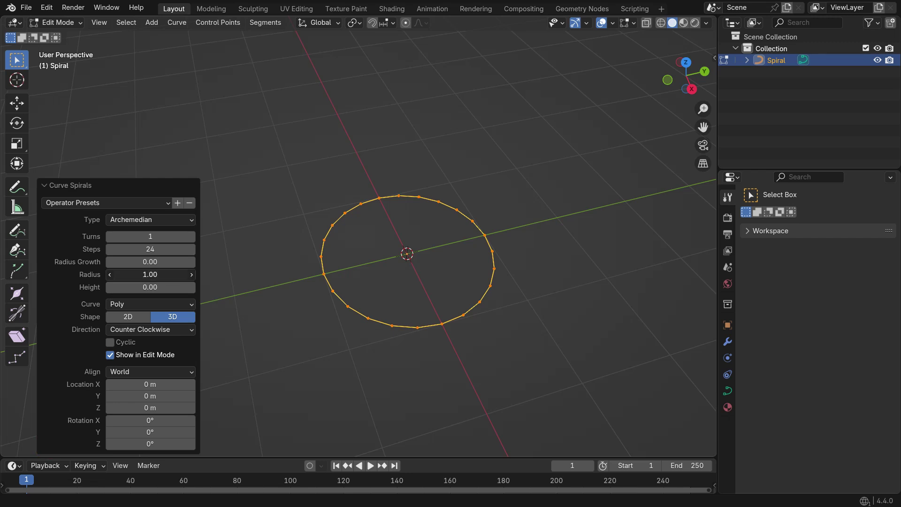
type("0")
key("Return")
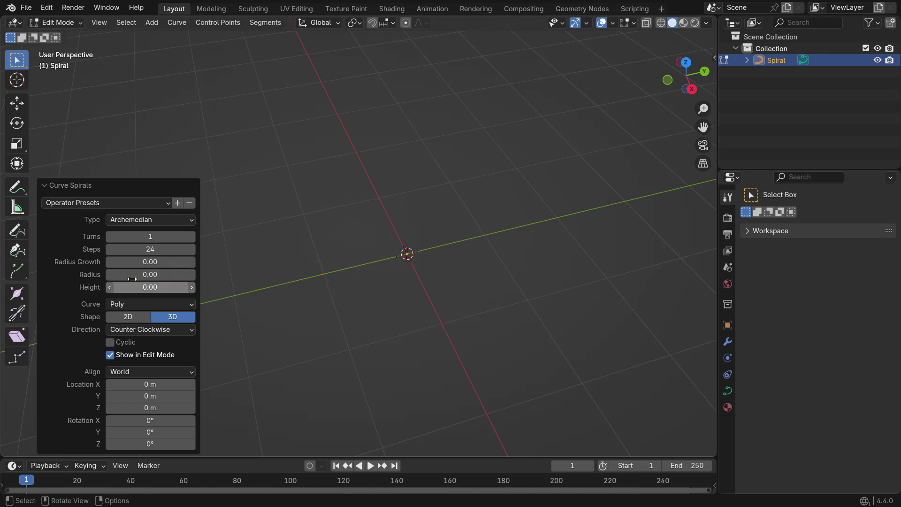
Give the spiral a radius growth of 0.10 and 7 turns.
mouse_move(141, 262)
left_mouse_down()
mouse_move(169, 270)
mouse_move(134, 262)
mouse_move(145, 262)
left_mouse_up()
middle_click_drag(393, 237, 402, 260)
left_click(191, 236)
left_click(191, 235)
left_click(191, 235)
left_click(191, 236)
left_click(191, 235)
left_click(191, 235)
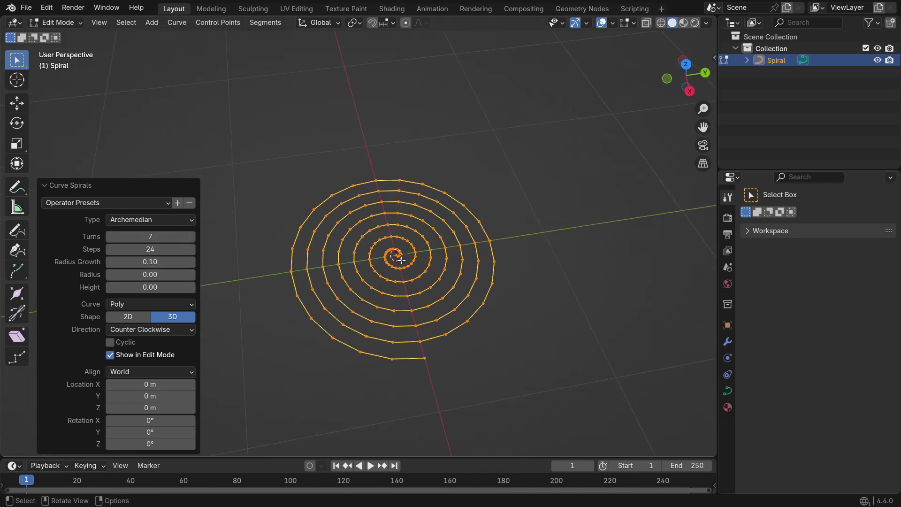
Rotate the new spiral 90° on both the Y and Z axes in its creation settings.
left_click(173, 431)
type("90")
key("Return")
middle_click_drag(454, 346, 437, 272)
left_click(164, 443)
type("90")
key("Return")
middle_click_drag(385, 282, 498, 207)
left_click(45, 185)
In front view, extrude the spiral's outer end point along negative X into a straight tail.
key("KP_1")
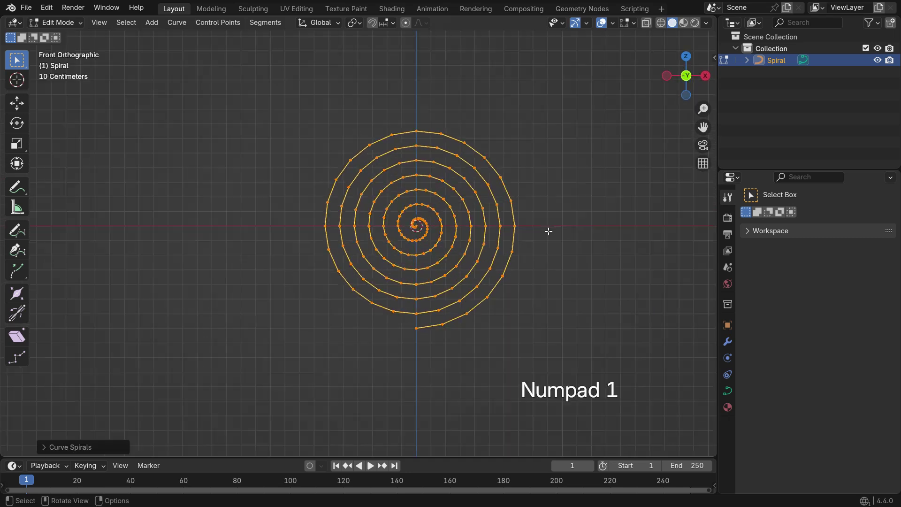
middle_click_drag(535, 230, 502, 245, "shift")
scroll(417, 314, "up", 2)
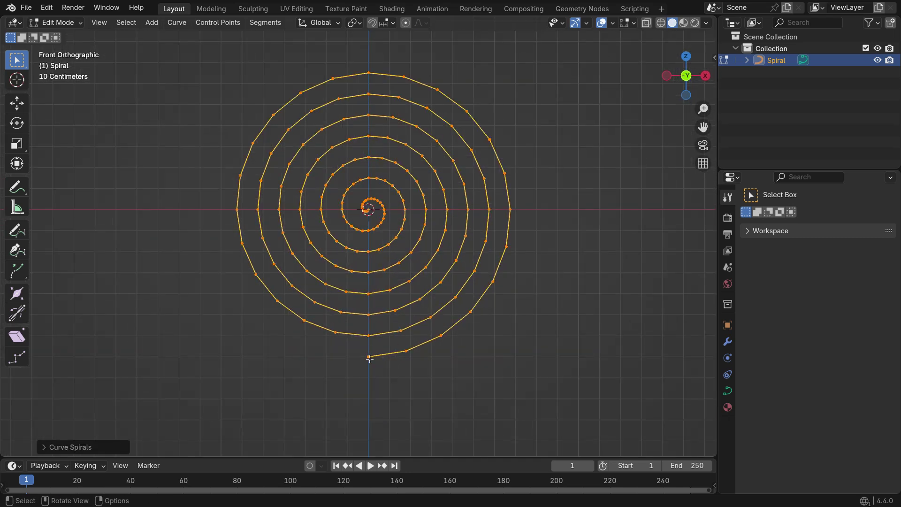
left_click(372, 355)
key("e")
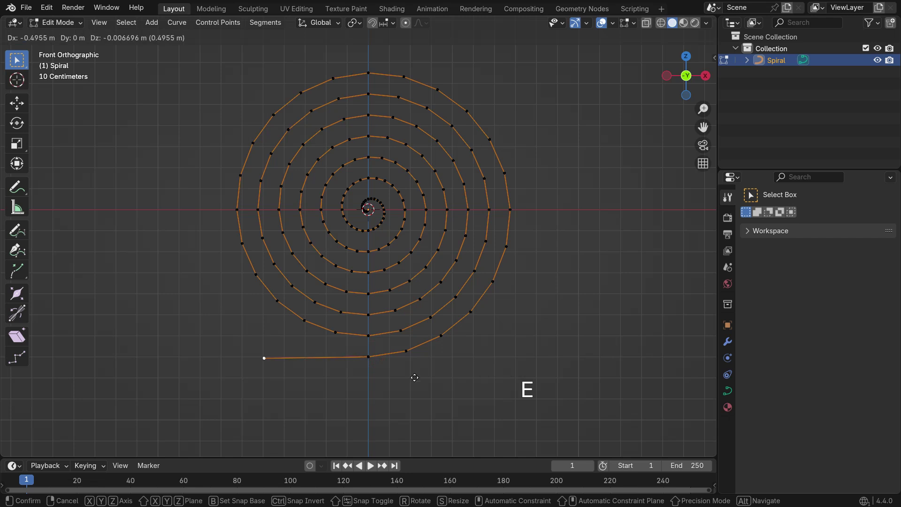
key("x")
left_click(373, 370)
scroll(324, 384, "down", 1)
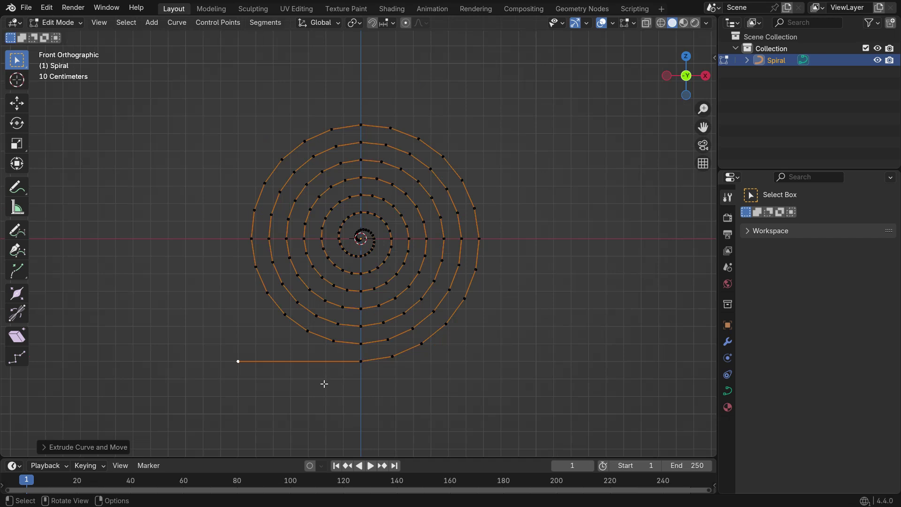
scroll(324, 384, "down", 1)
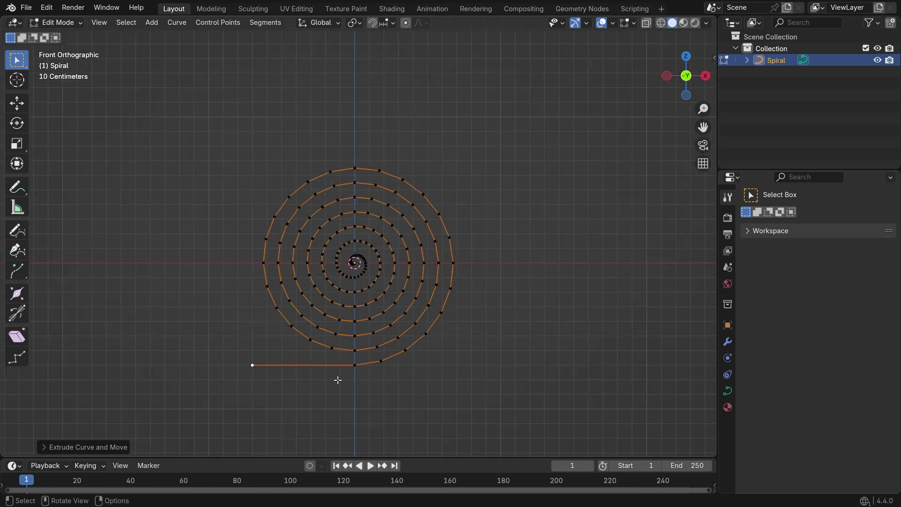
Snap the whole curve to the 3D cursor by its extruded end point, using Active Element as the pivot and keeping the spiral's shape.
key("a")
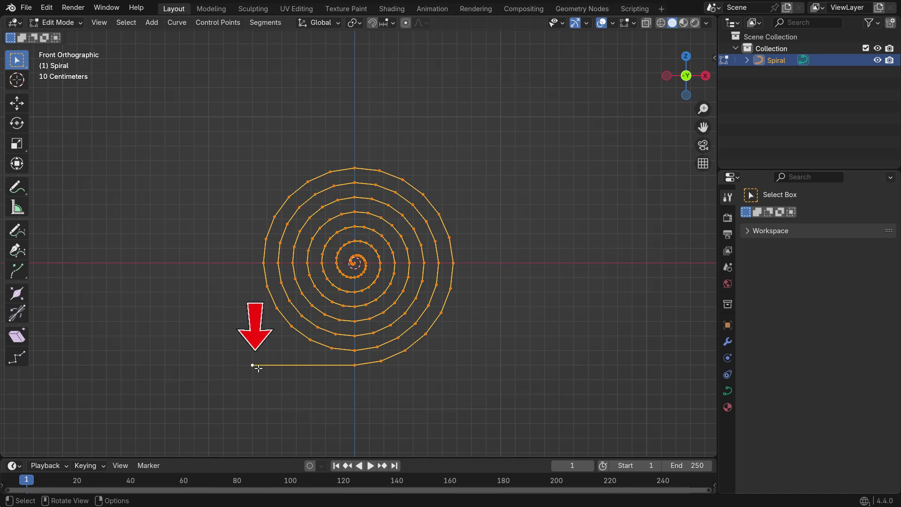
left_click(355, 23)
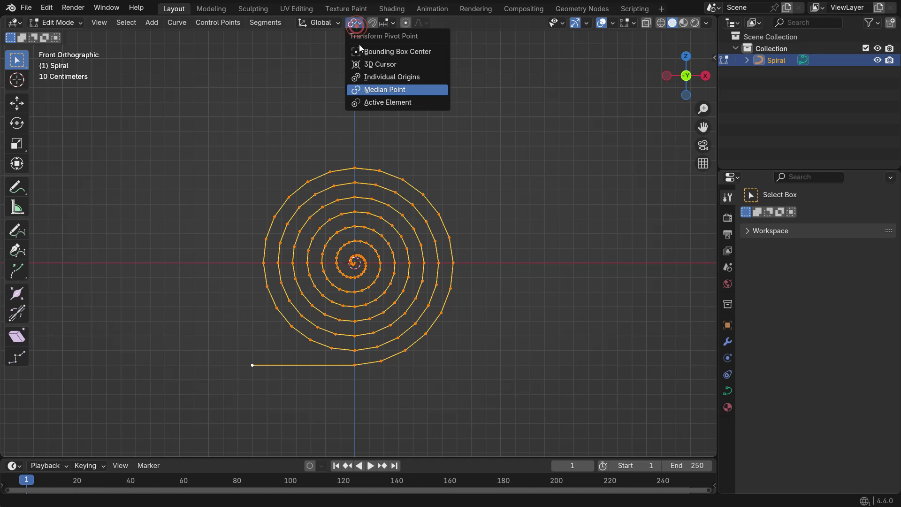
left_click(407, 103)
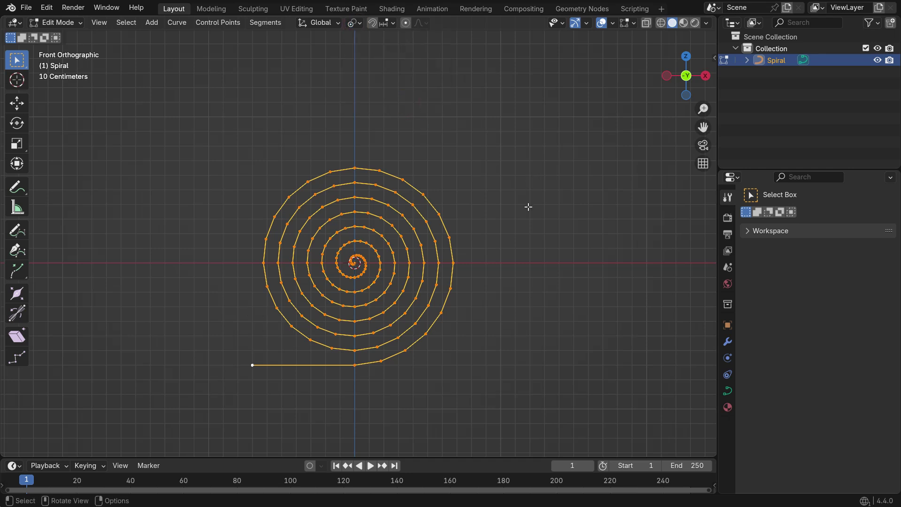
key("shift+s")
left_click(470, 170)
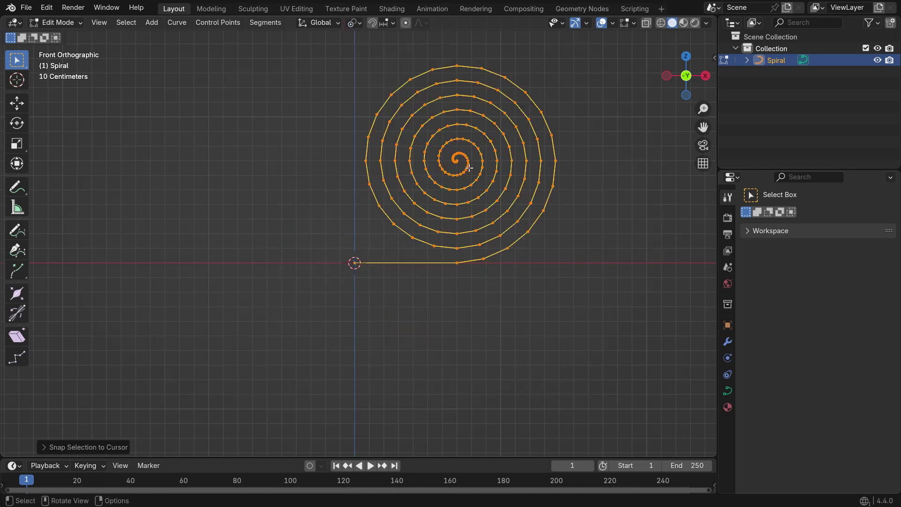
scroll(355, 305, "down", 3)
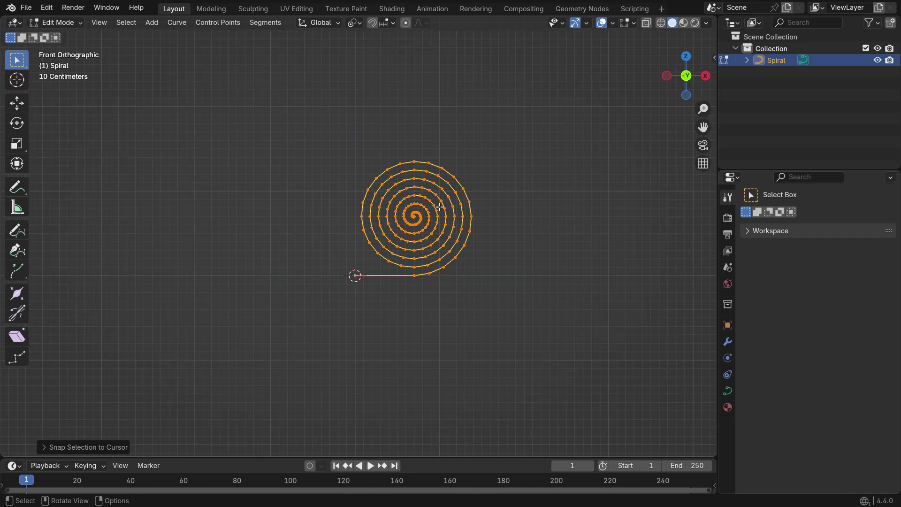
scroll(441, 203, "up", 3)
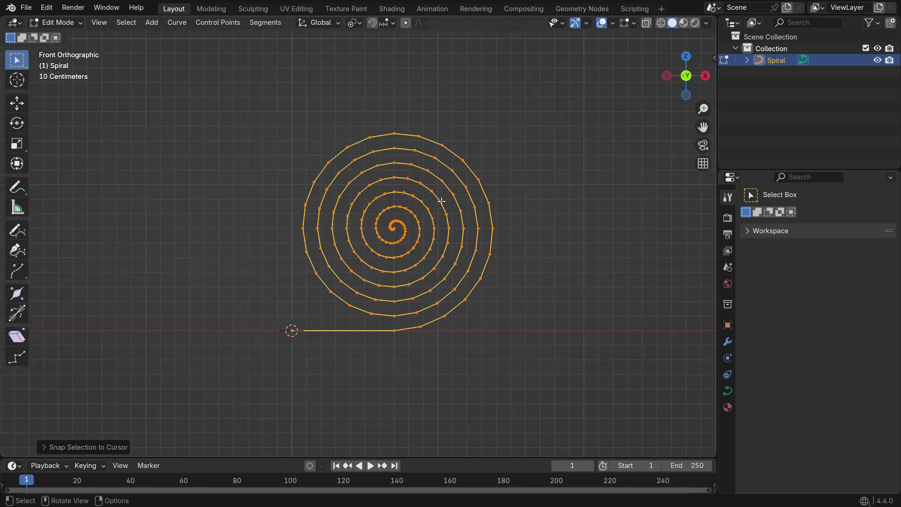
Enable the curve normals overlay and shorten the length of the displayed normals.
left_click(633, 23)
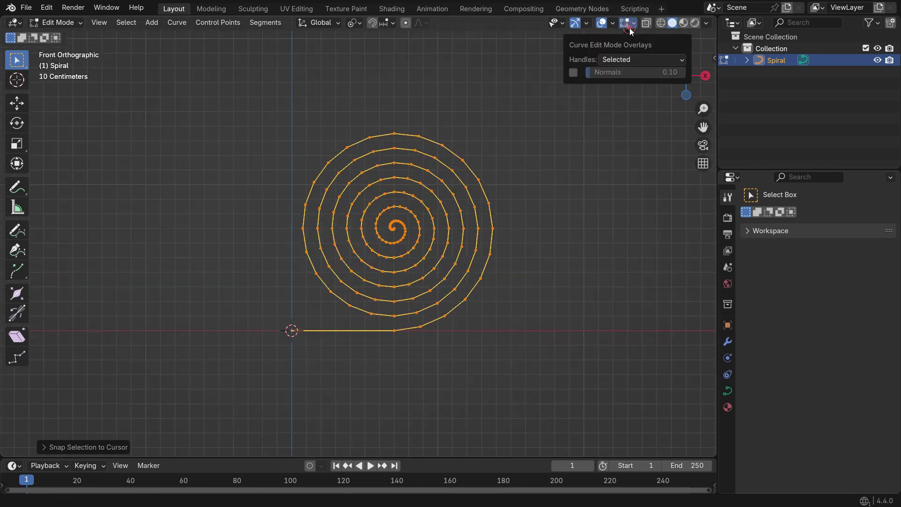
left_click(571, 73)
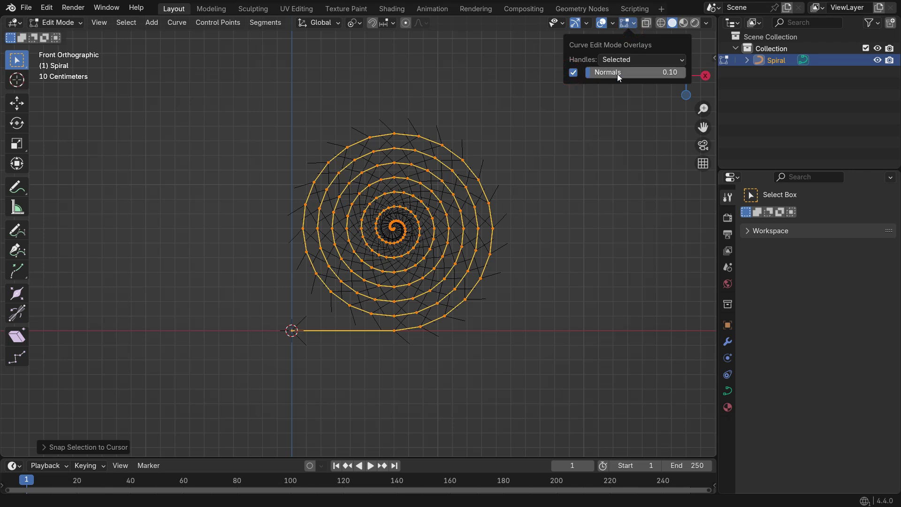
left_click_drag(622, 74, 616, 73, "shift")
scroll(398, 237, "up", 4)
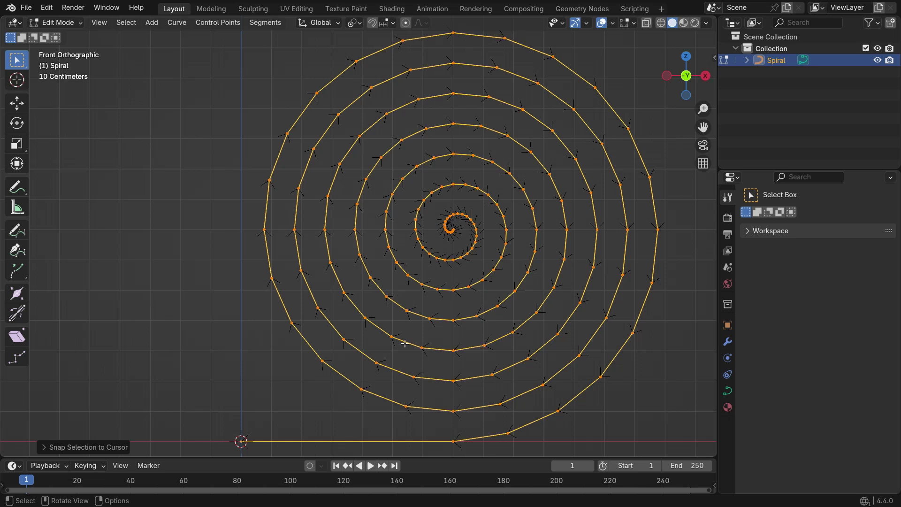
Switch the direction of the spiral curve and return to Object Mode.
left_click(278, 24)
left_click(286, 47)
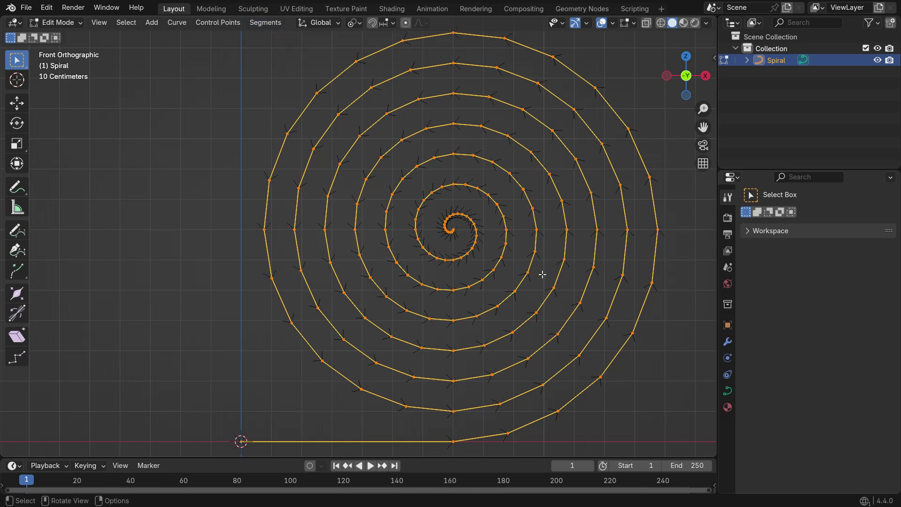
middle_click_drag(385, 287, 539, 266)
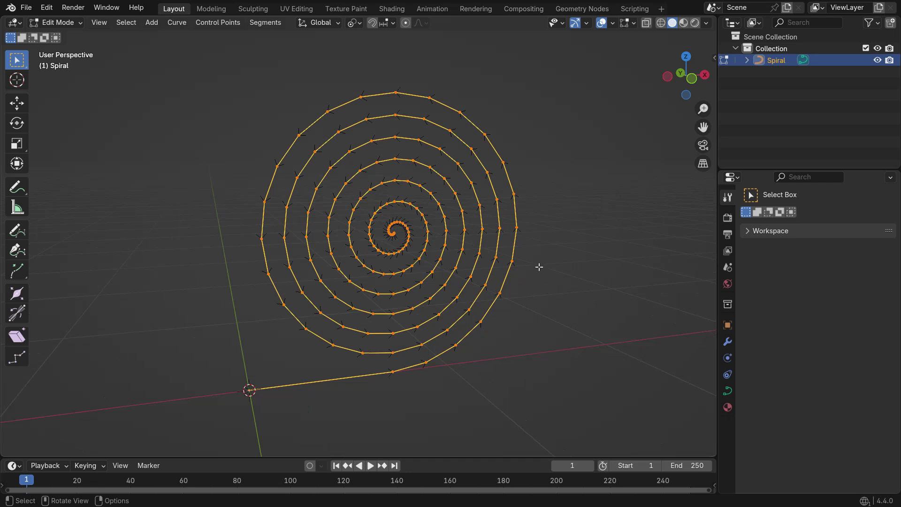
key("Tab")
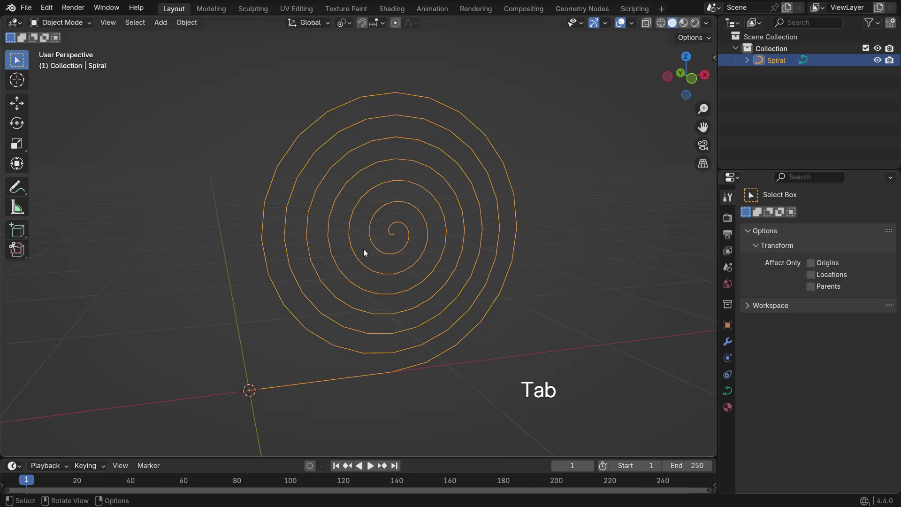
Apply the rotation transform to the spiral.
scroll(363, 252, "down", 3)
key("ctrl+a")
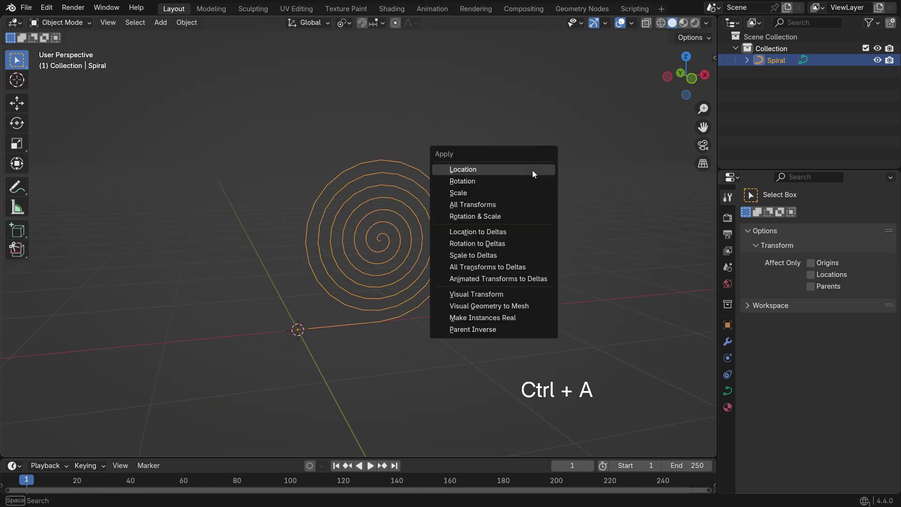
left_click(520, 179)
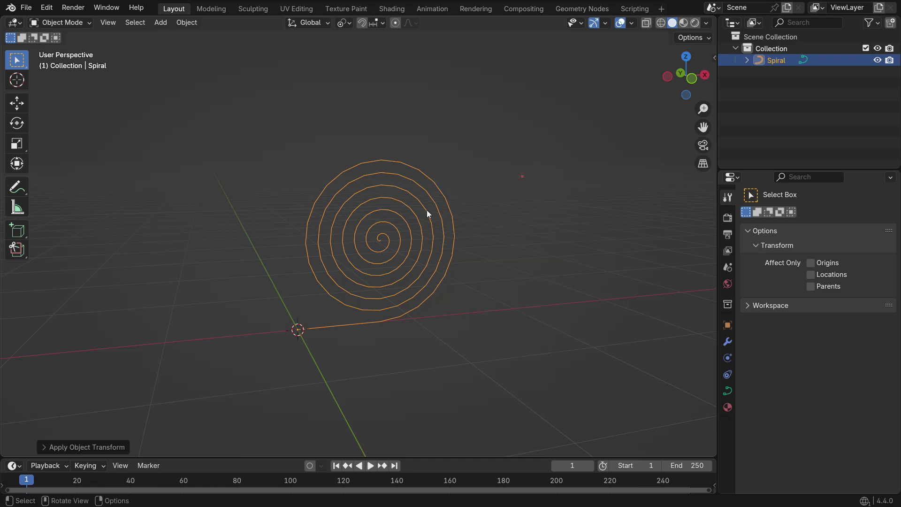
scroll(352, 272, "down", 2)
middle_click_drag(346, 284, 331, 324)
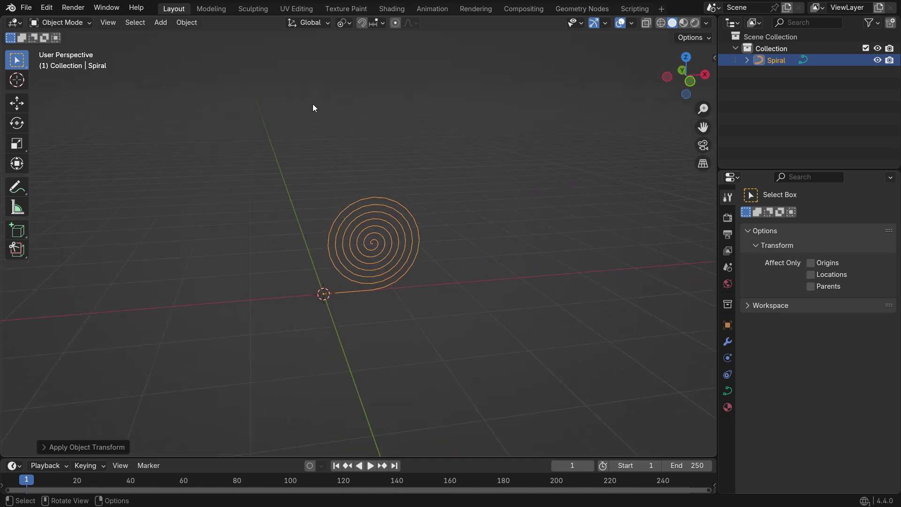
Add a plane mesh at the origin.
key("shift+a")
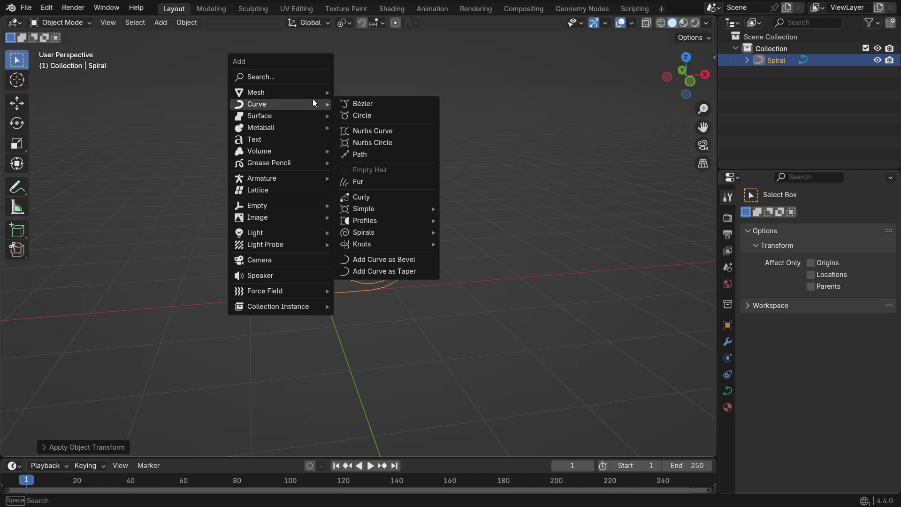
mouse_move(313, 94)
left_click(367, 91)
scroll(305, 309, "up", 4)
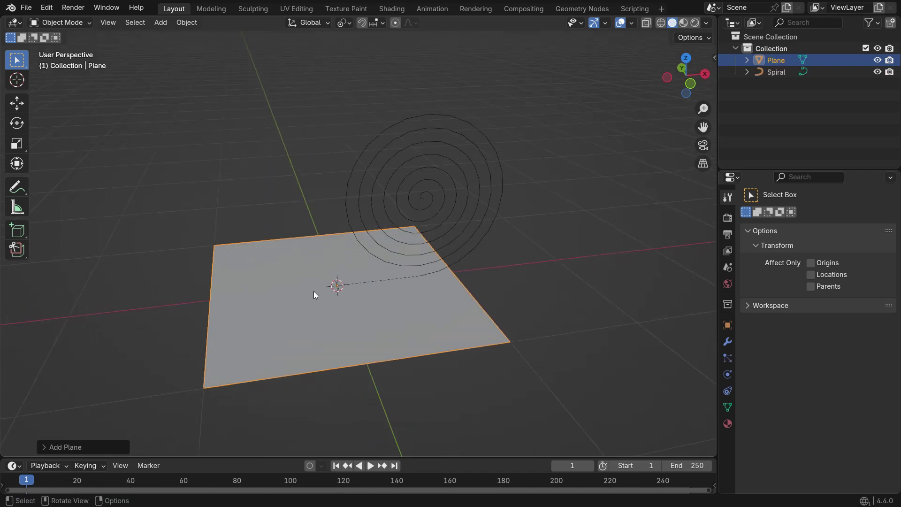
Subdivide the plane's mesh with 50 cuts and return to Object Mode.
right_click(565, 189)
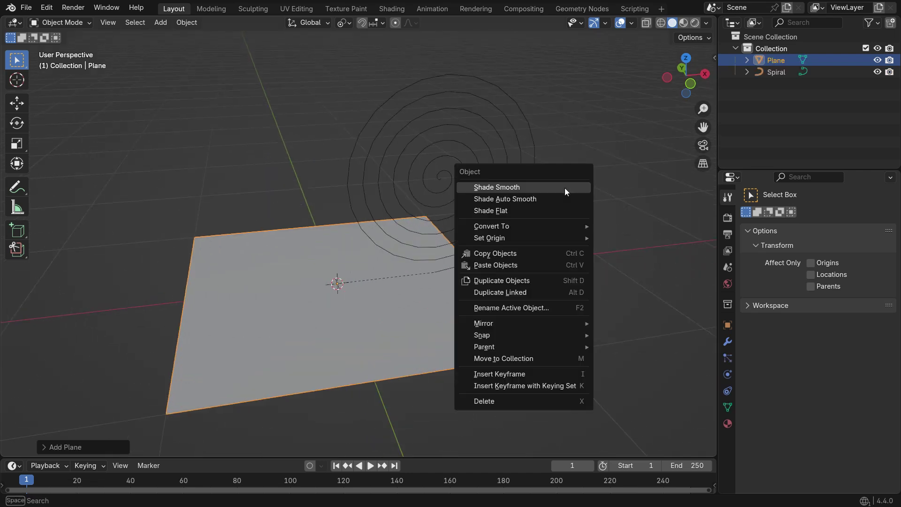
key("Tab")
right_click(560, 145)
left_click(554, 145)
left_click(78, 447)
left_click(159, 367)
type("50")
key("Return")
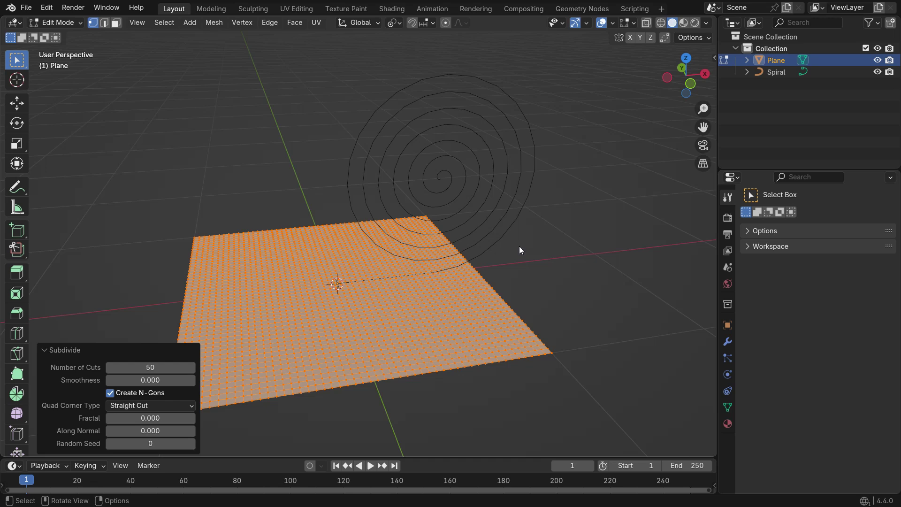
key("Tab")
Add a Curve modifier to the plane with the spiral as its curve object.
left_click(727, 342)
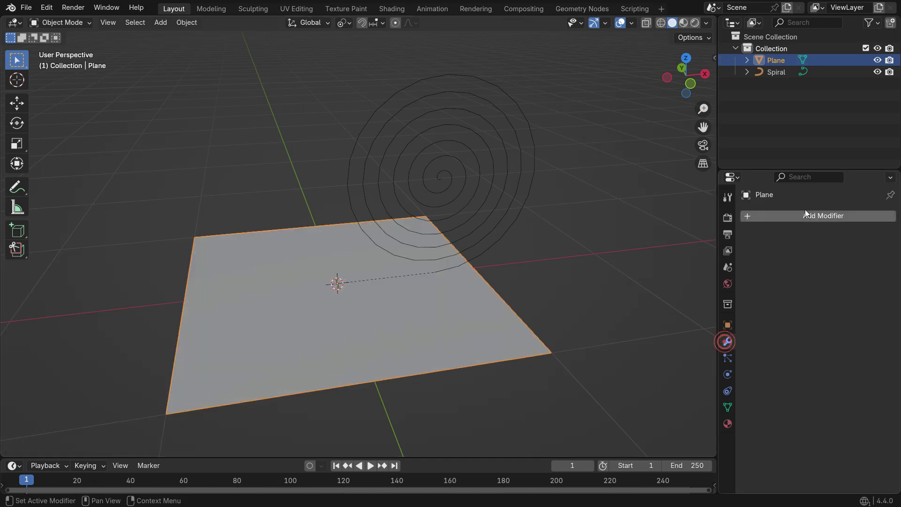
left_click(804, 214)
left_click(795, 215)
type("c")
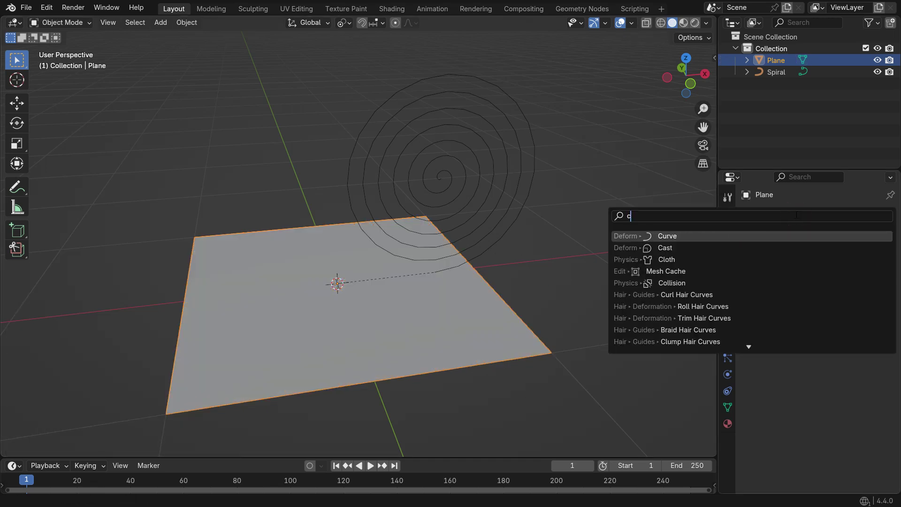
type("urve")
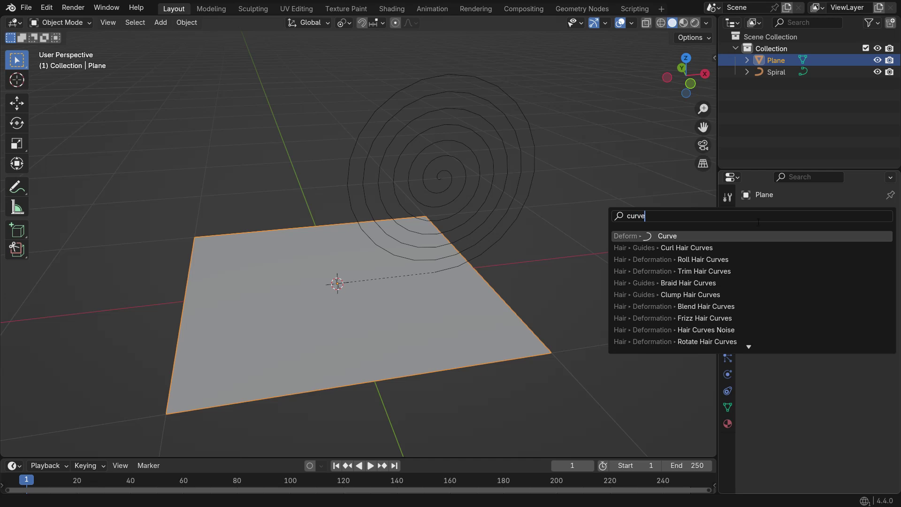
key("Return")
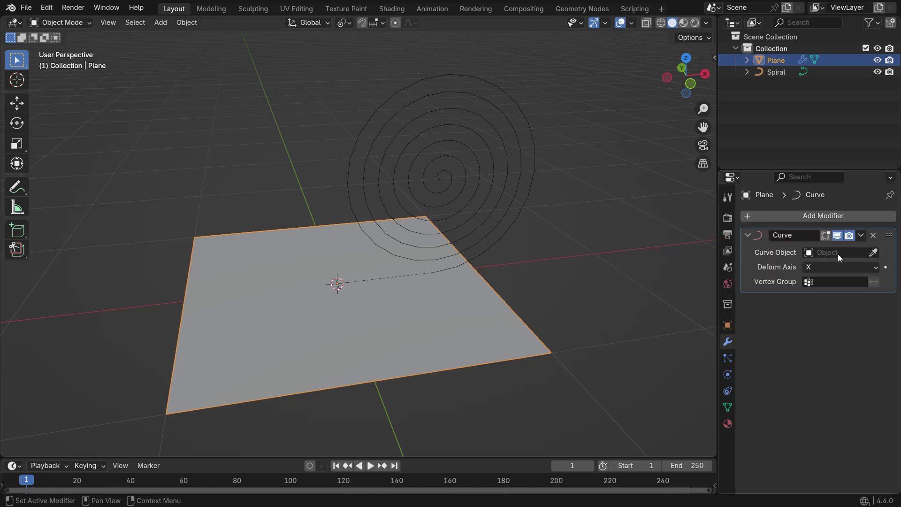
left_click(873, 253)
left_click(532, 173)
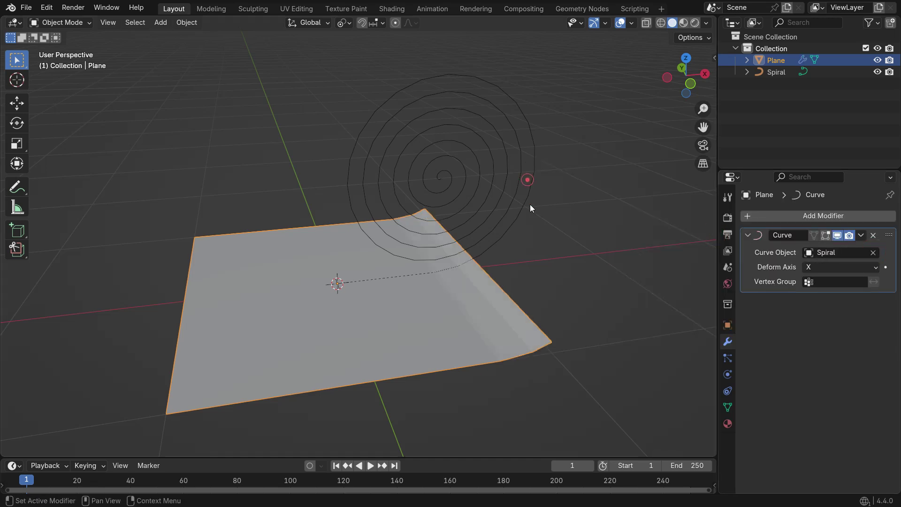
Shift the spiral along the X axis by about -0.08 m and scale it down uniformly.
middle_click_drag(460, 322, 459, 306)
left_click(498, 194)
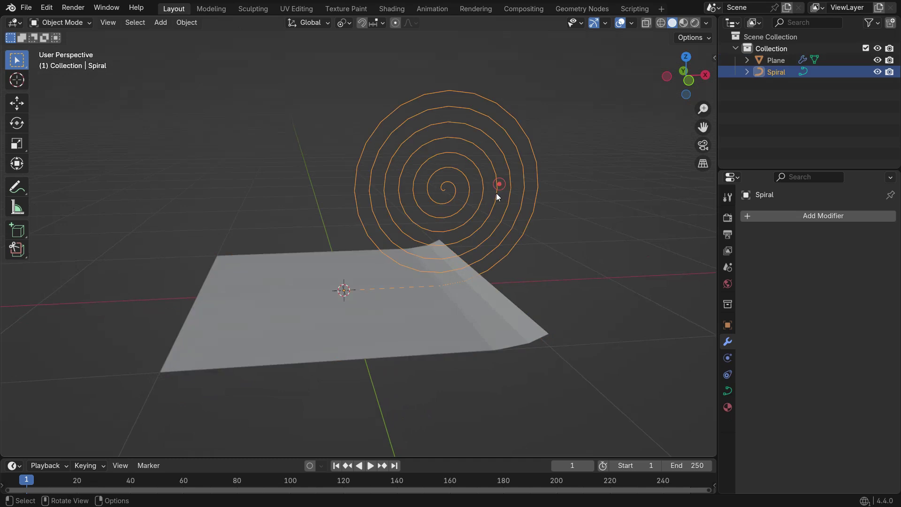
left_click(16, 104)
left_click_drag(389, 290, 490, 265)
key("s")
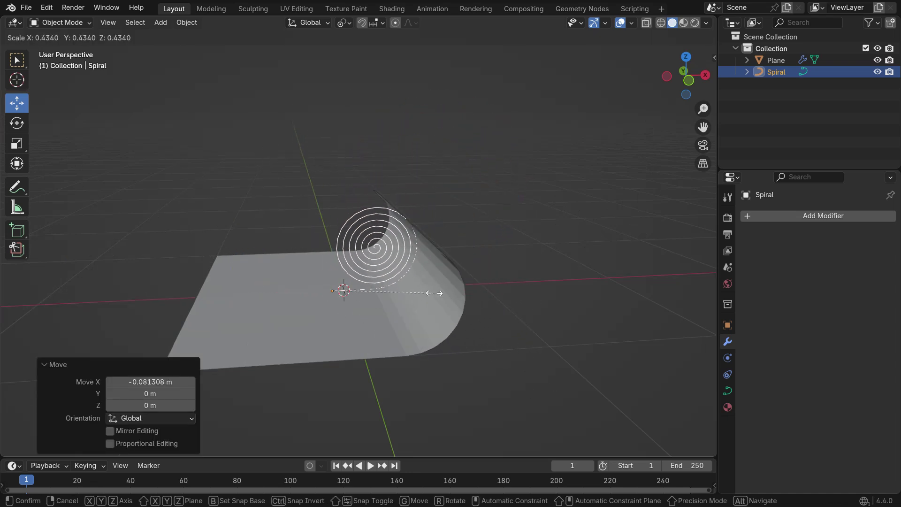
left_click(393, 309)
Move the scaled spiral about 0.83 m along the X axis to the curled edge of the plane.
left_click_drag(393, 309, 498, 326)
scroll(453, 324, "down", 2)
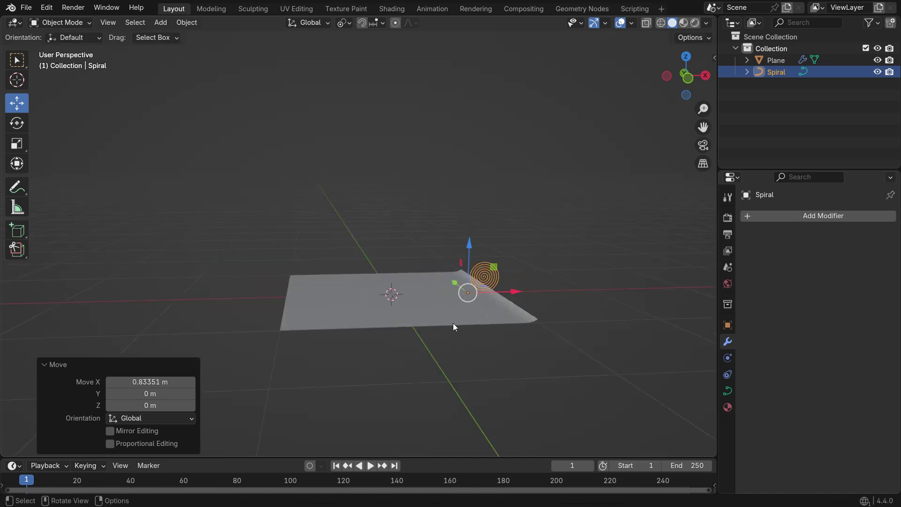
scroll(471, 313, "up", 4)
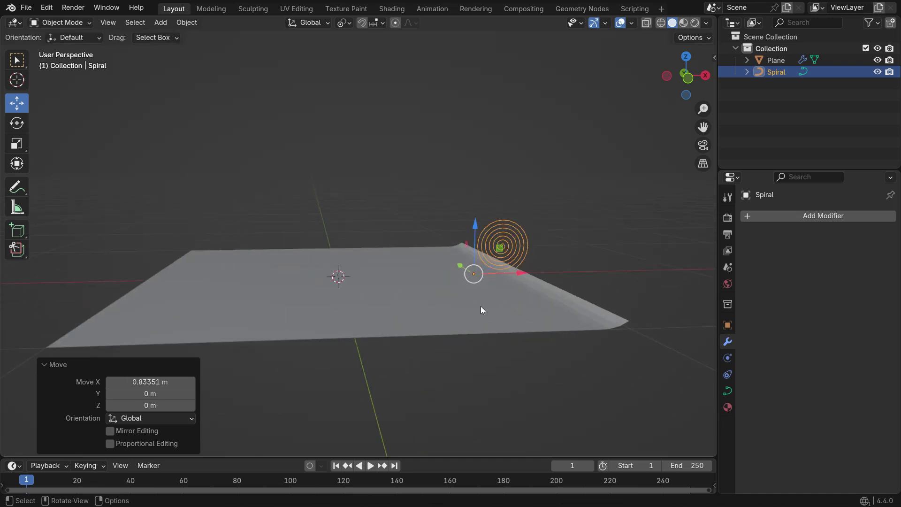
Add a Solidify modifier to the plane with a thickness of -0.01 m.
left_click(544, 320)
left_click(815, 217)
left_click(814, 217)
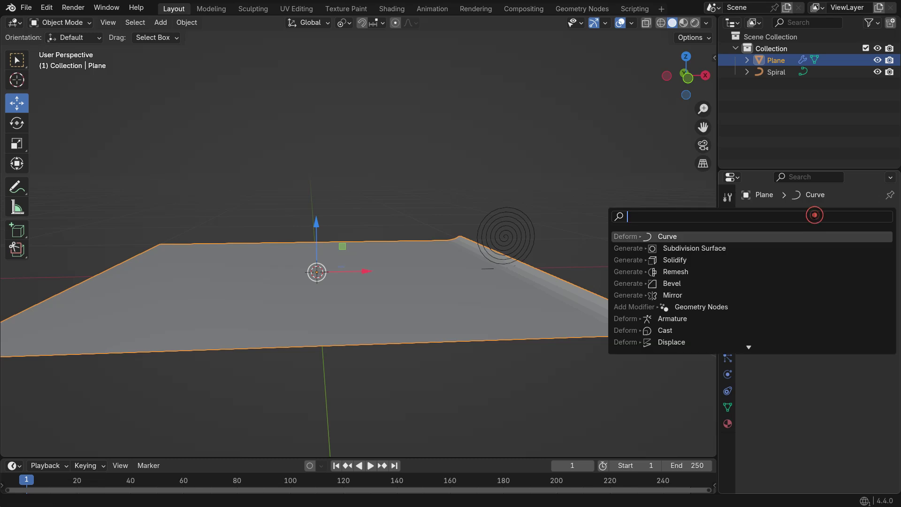
type("sol")
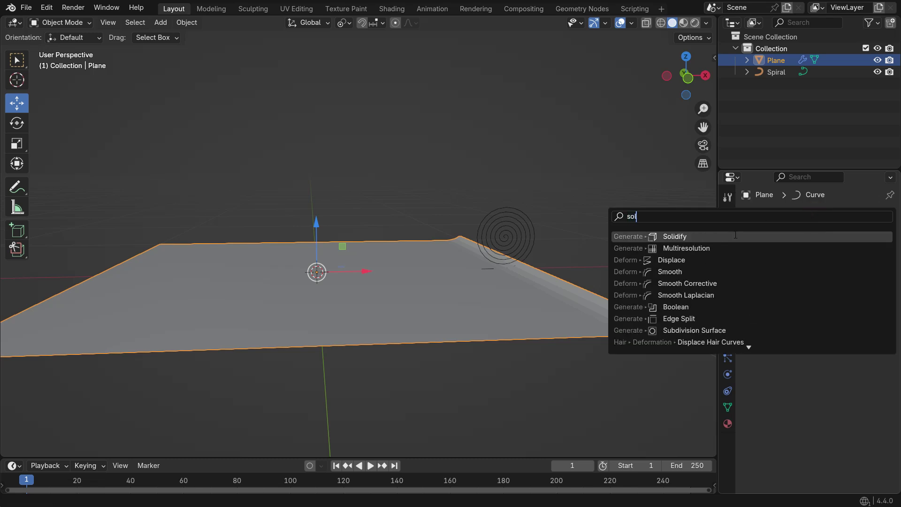
left_click(735, 236)
left_click(818, 332)
left_click(805, 331)
key("Return")
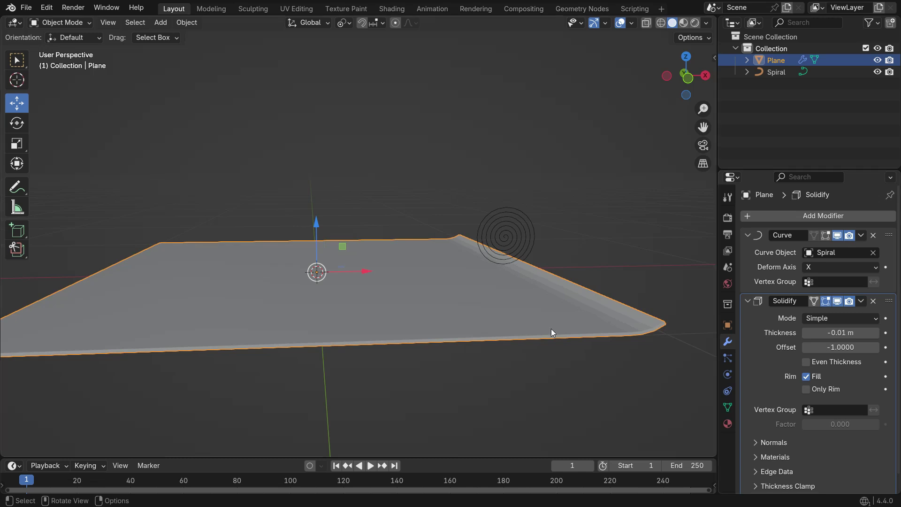
Slide the spiral along the X axis to roll up the plane and rescale it, including a move of about 0.36 m.
middle_click_drag(551, 328, 561, 339)
left_click(520, 246)
left_click_drag(507, 278, 191, 305)
scroll(225, 316, "down", 4)
scroll(304, 334, "up", 3)
middle_click_drag(328, 339, 339, 324)
left_click_drag(362, 296, 420, 342)
key("s")
left_click(429, 337)
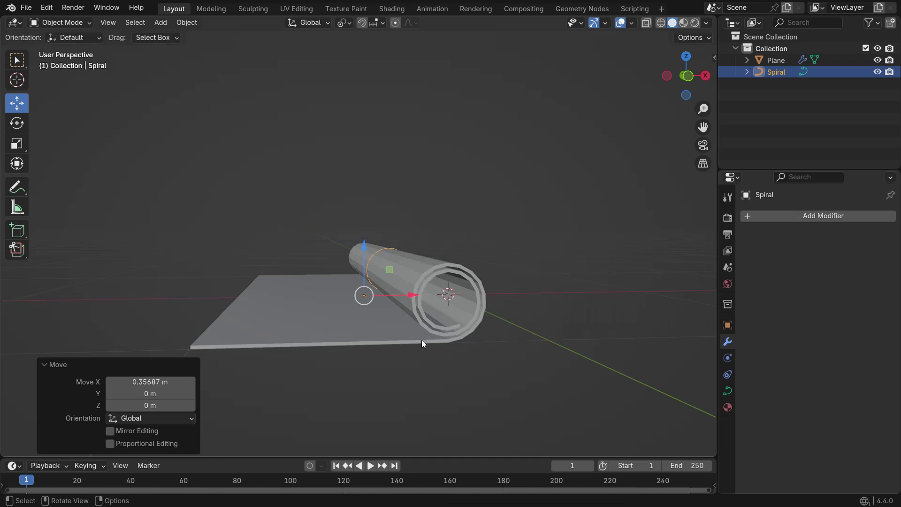
Add a Subdivision Surface modifier to the plane with its viewport levels set to 1.
scroll(420, 343, "up", 3)
left_click(410, 332)
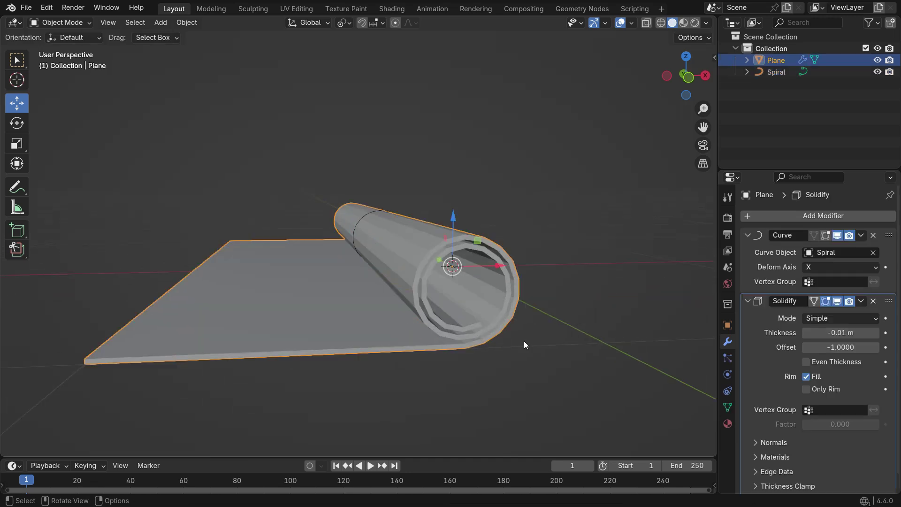
left_click_drag(717, 249, 694, 249)
left_click(792, 216)
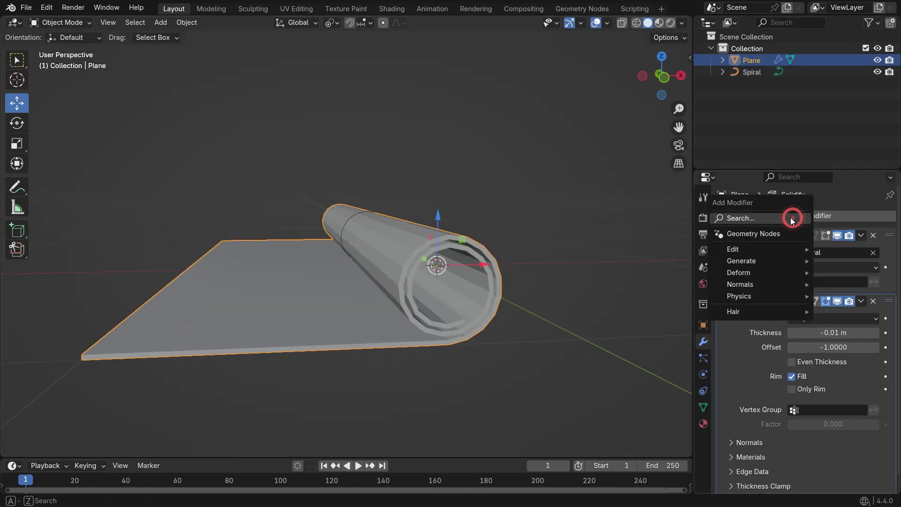
left_click(792, 218)
left_click(751, 261)
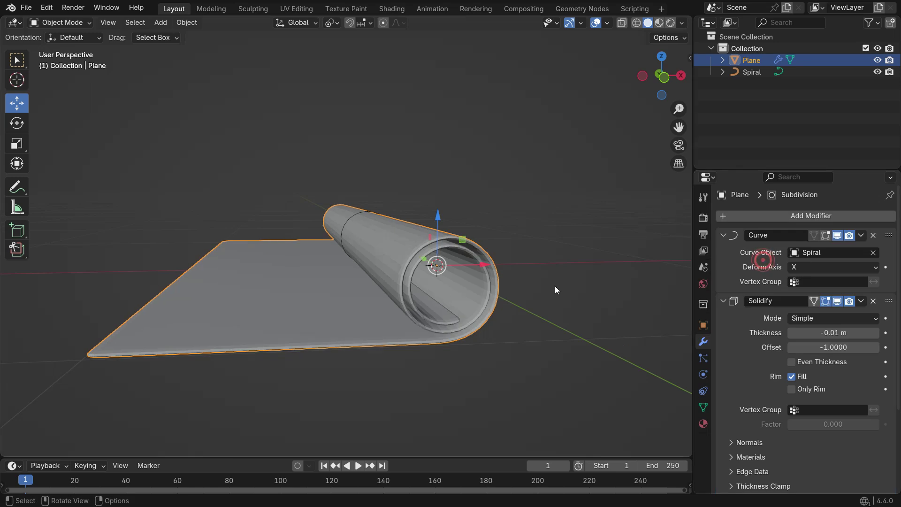
scroll(746, 378, "down", 4)
left_click(875, 441)
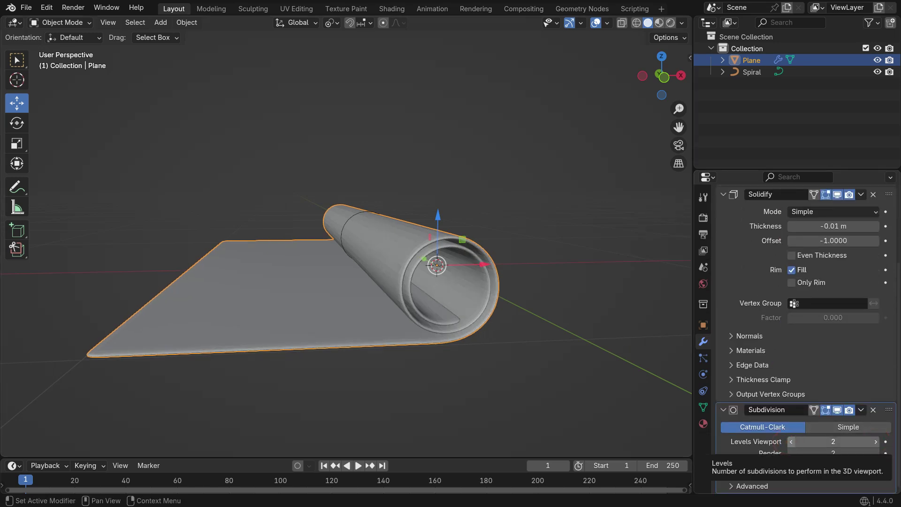
left_click(791, 442)
Apply Shade Auto Smooth to the rolled plane with an angle of 30°.
scroll(491, 279, "up", 3)
right_click(550, 175)
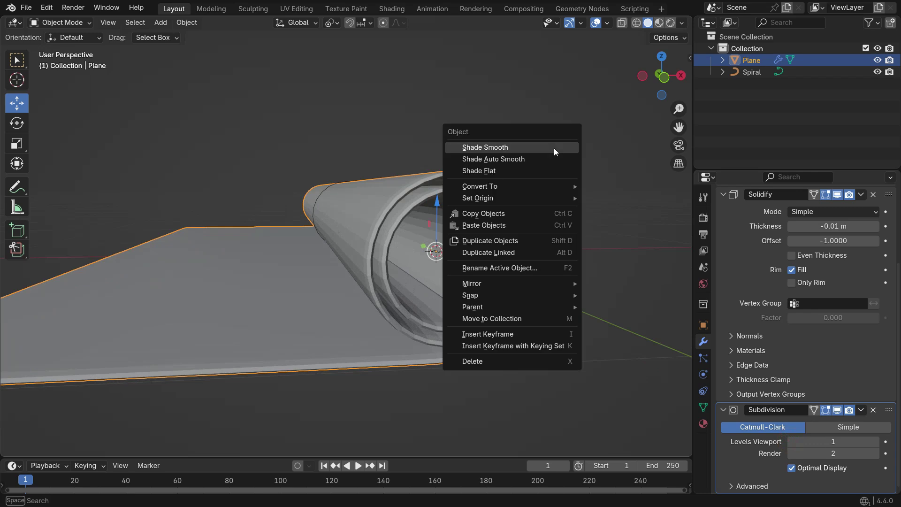
left_click(532, 161)
scroll(469, 273, "down", 4)
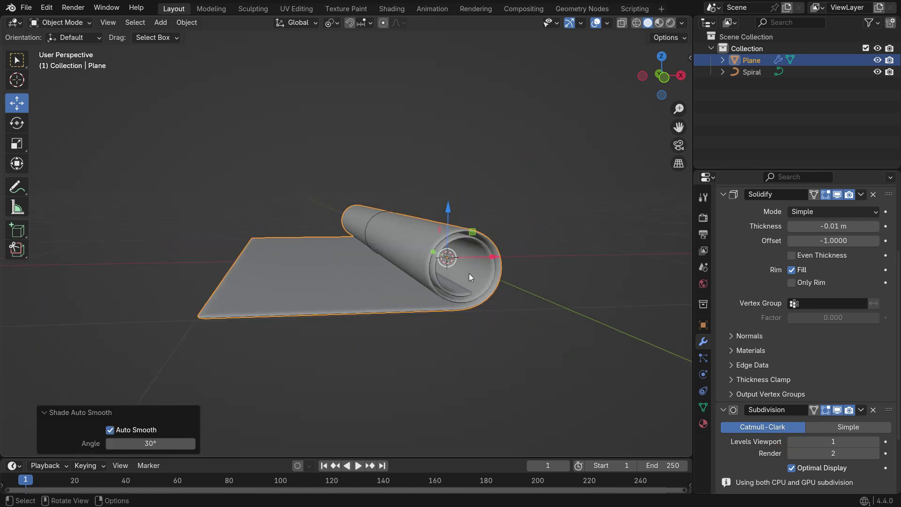
Move the spiral about -0.24 m along the X axis to roll the plane up further.
middle_click_drag(469, 273, 462, 294)
left_click(751, 72)
left_click_drag(408, 245, 358, 292)
scroll(358, 289, "up", 3)
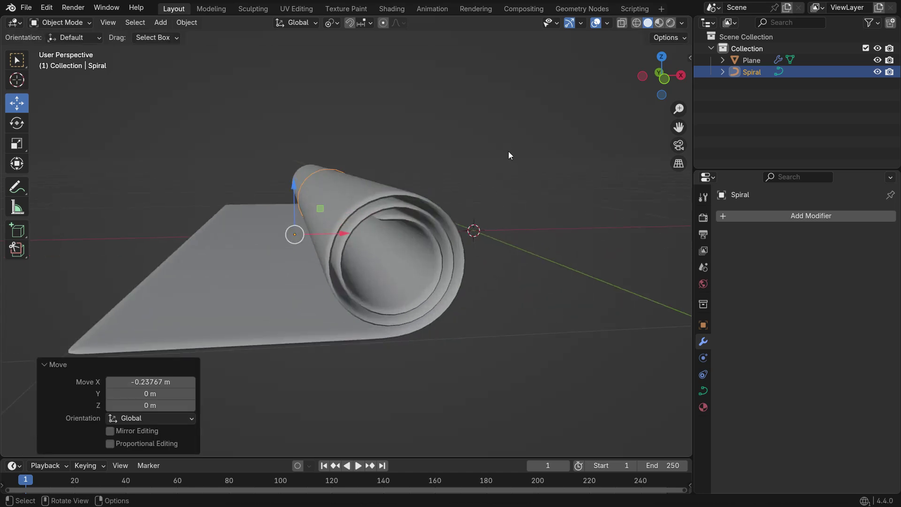
middle_click_drag(513, 119, 526, 128)
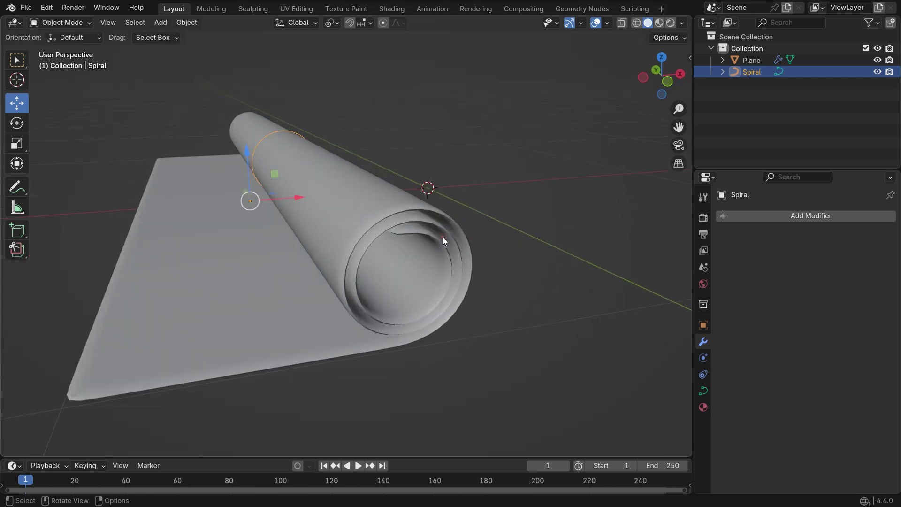
Remove the Smooth by Angle modifier from the plane.
left_click(443, 238)
scroll(772, 377, "down", 8)
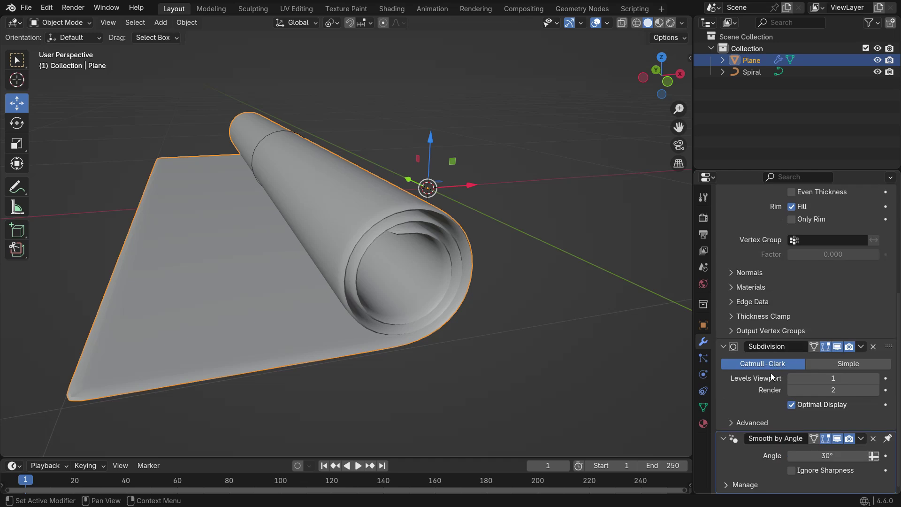
left_click(873, 439)
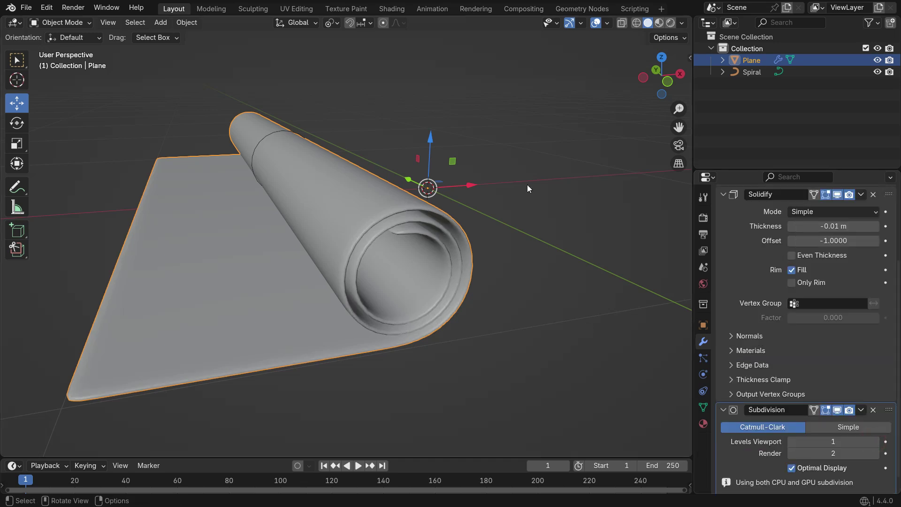
Switch the viewport to Rendered shading and enable raytracing for the EEVEE render engine.
key("z")
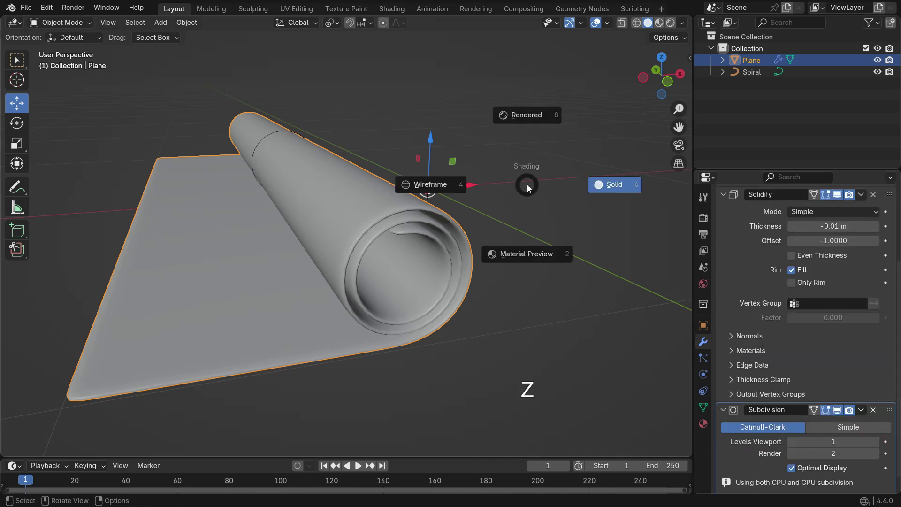
left_click(523, 114)
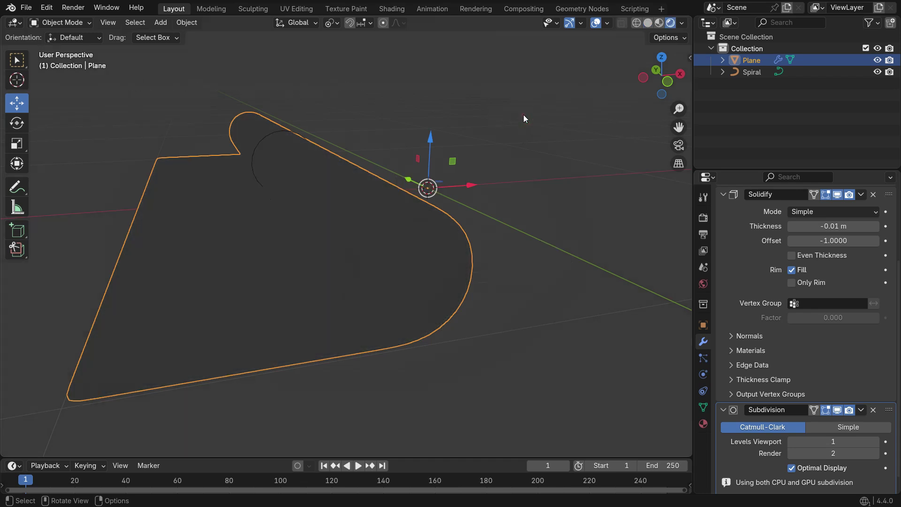
left_click(703, 217)
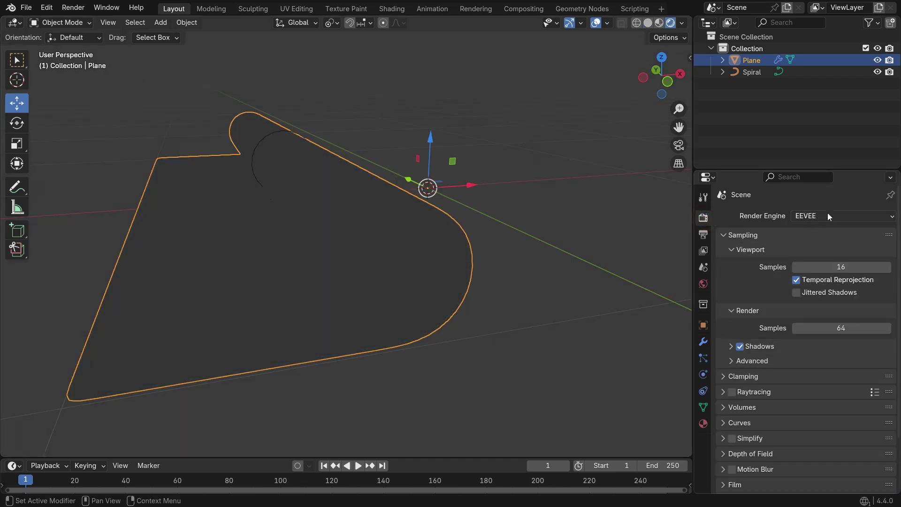
left_click(731, 392)
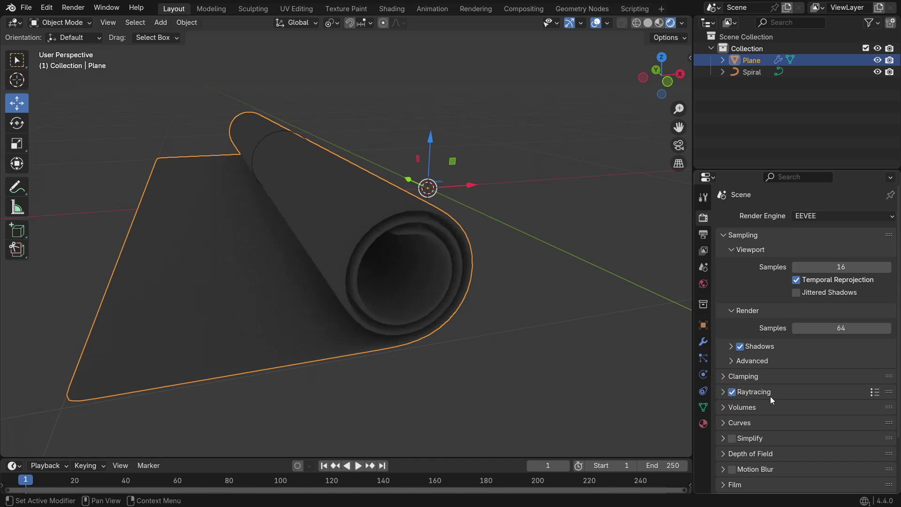
Set the world background color to an Environment Texture using brown_photostudio_02_2k.exr from the Downloads folder.
left_click(703, 283)
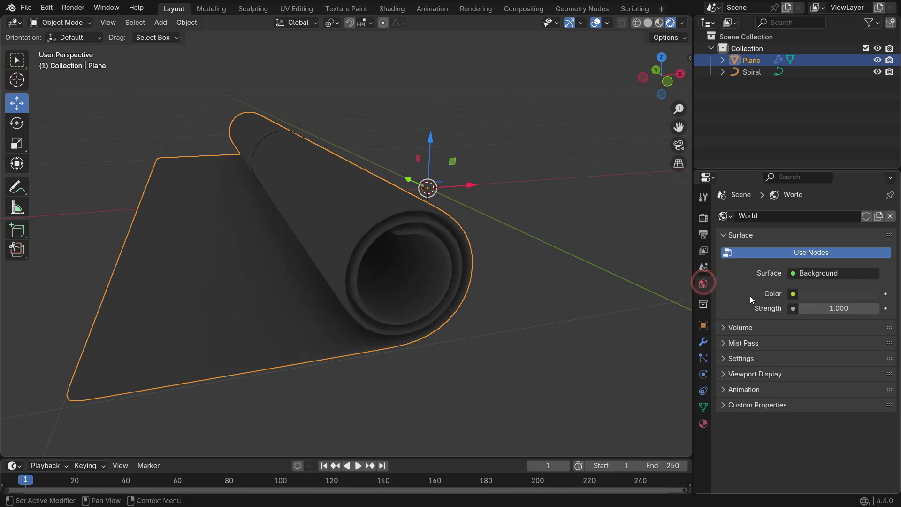
left_click(792, 292)
left_click(567, 347)
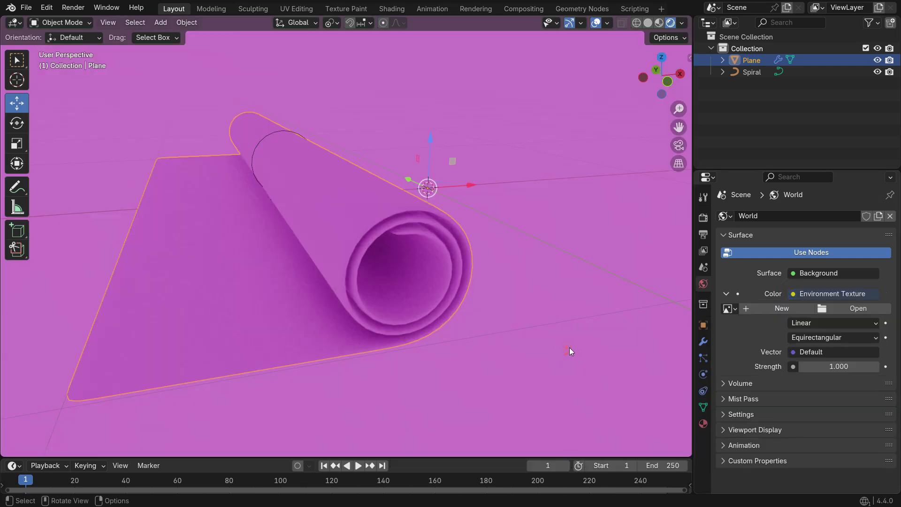
left_click(846, 309)
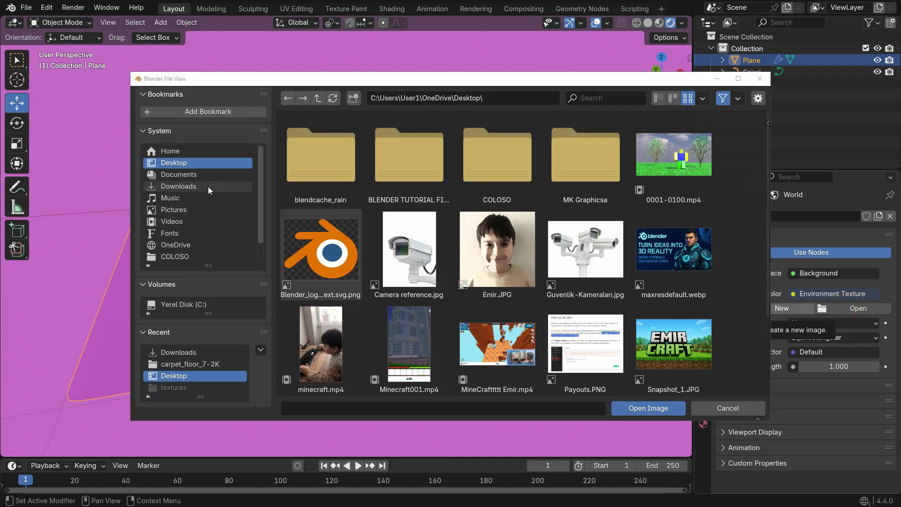
left_click(220, 186)
left_click(430, 188)
left_click(625, 409)
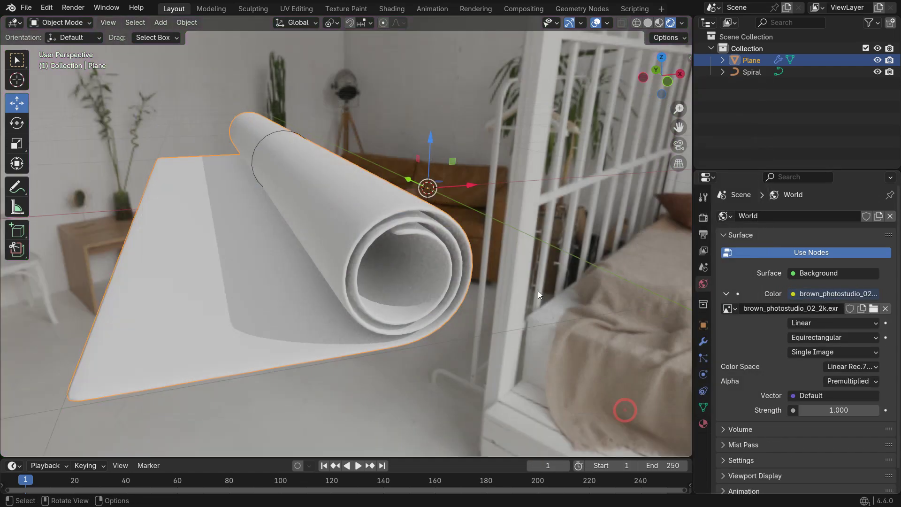
middle_click_drag(460, 241, 446, 242)
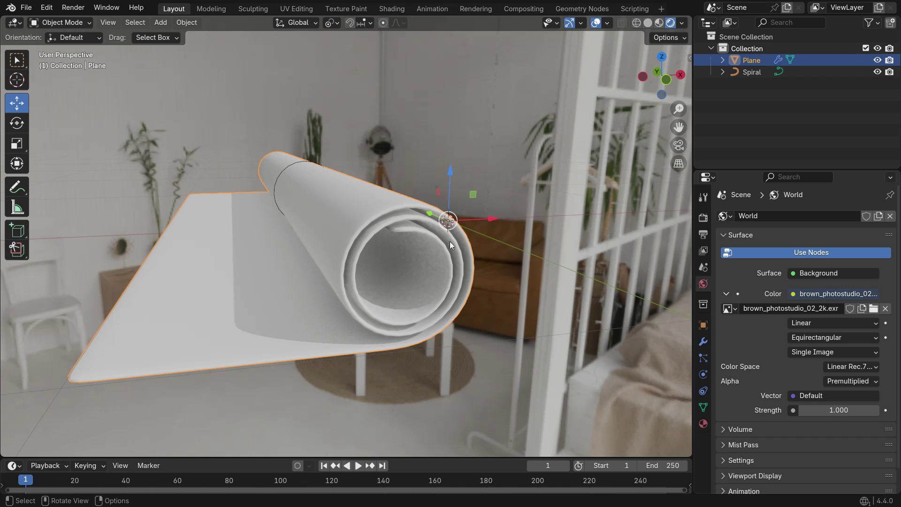
Make the render film transparent so the environment image is hidden from the background.
left_click(702, 216)
left_click(744, 422)
scroll(744, 421, "down", 2)
left_click(792, 406)
middle_click_drag(559, 304, 521, 300)
Enlarge the timeline area and change it into a Shader Editor.
left_click_drag(483, 455, 487, 261)
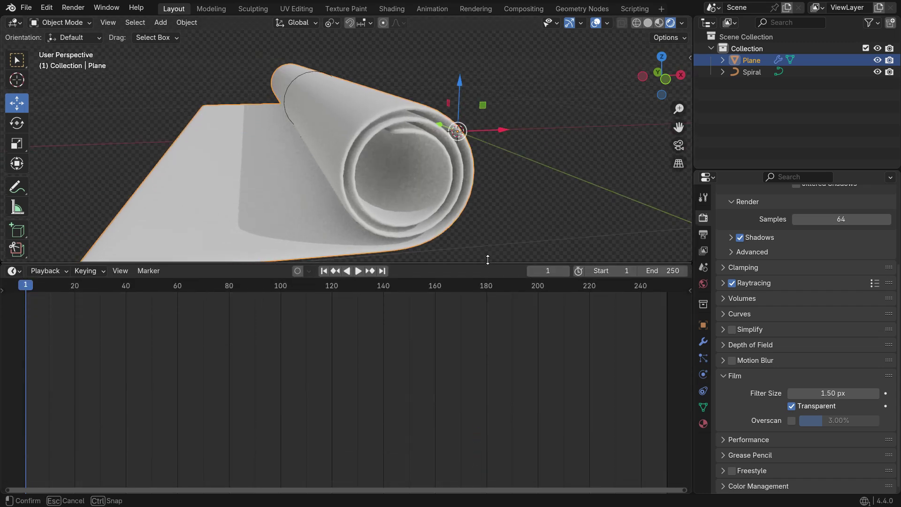
left_click(14, 271)
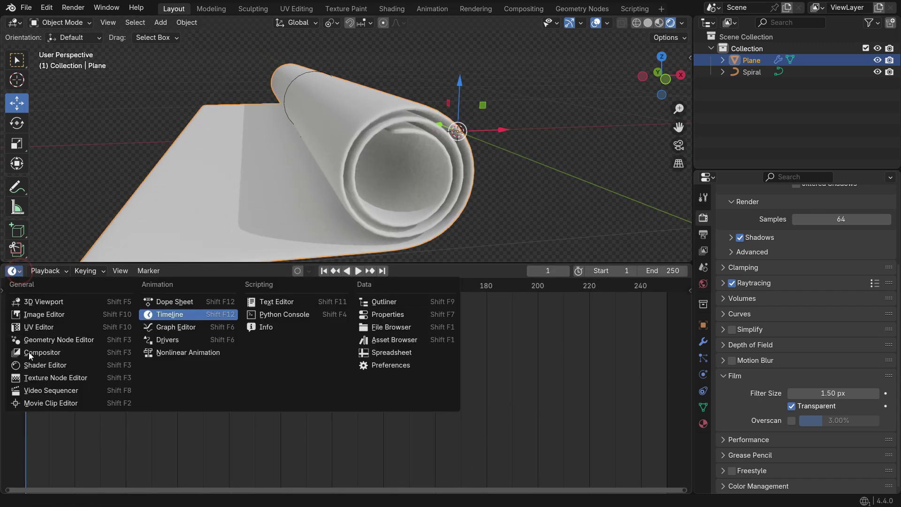
left_click(85, 364)
Create a new material on the plane and name it Carpet.
left_click(353, 270)
double_click(355, 271)
type("Varpet")
key("Return")
double_click(349, 271)
type("Carpet")
key("Return")
scroll(328, 436, "up", 4)
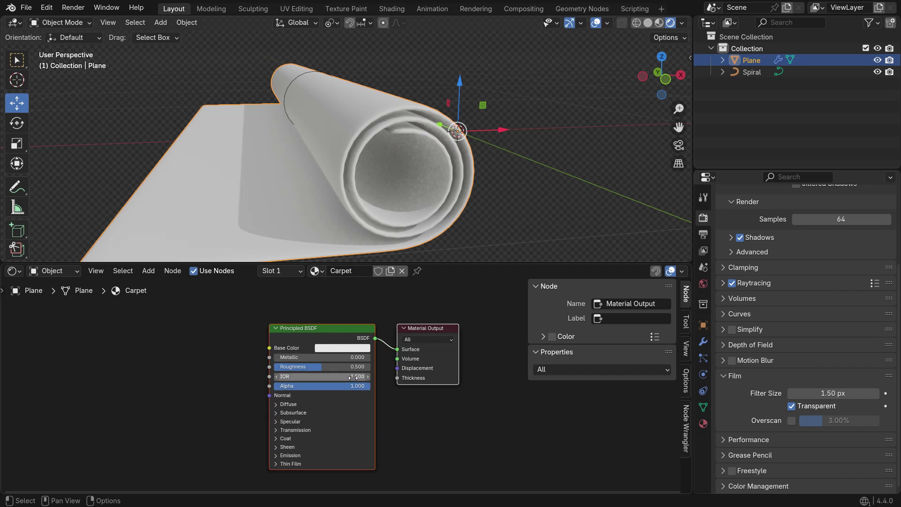
Filter the installed add-ons by "node" in the preferences to check whether Node Wrangler is enabled.
left_click(50, 9)
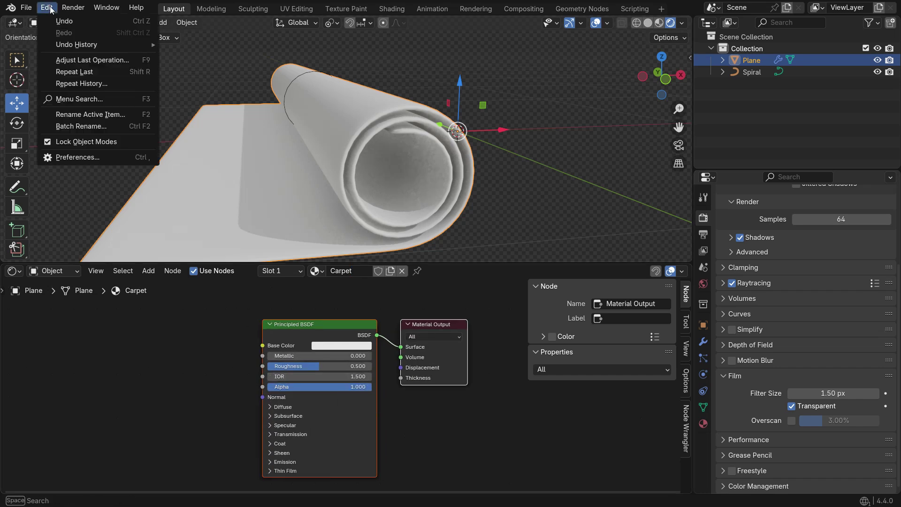
left_click(117, 156)
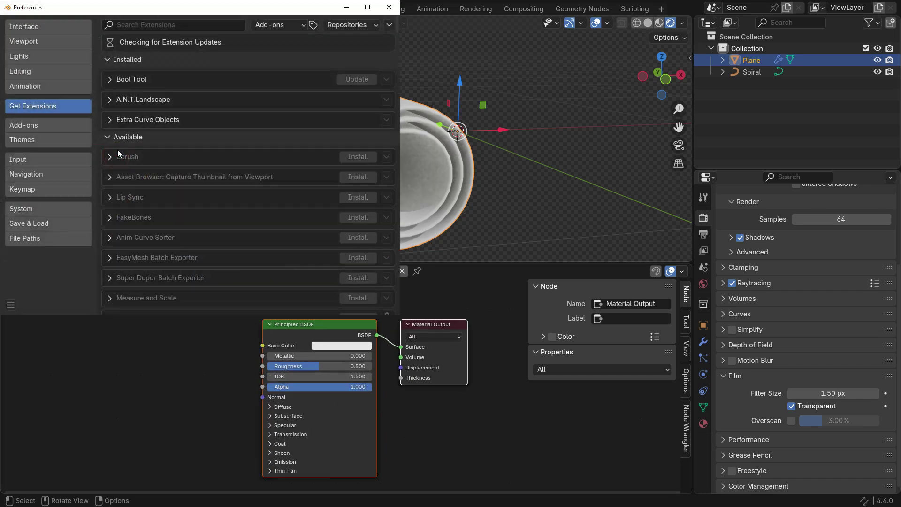
left_click(56, 129)
left_click(155, 26)
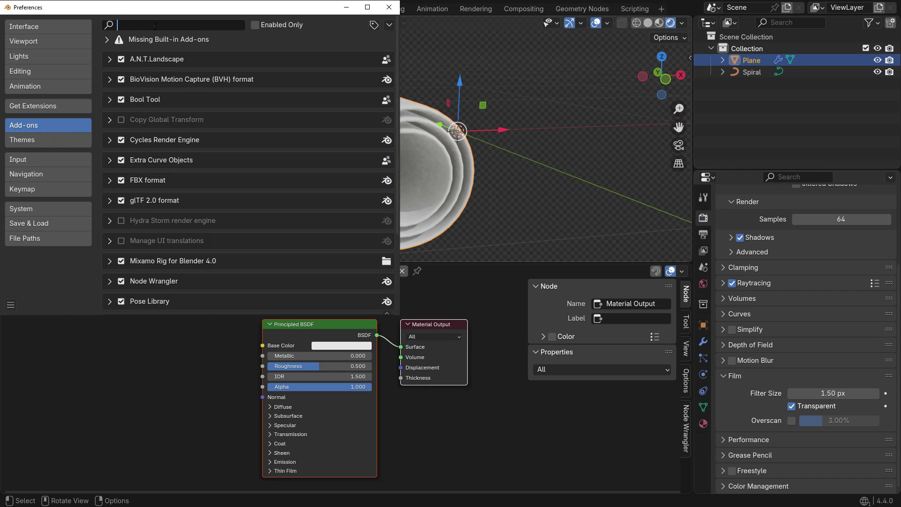
type("node")
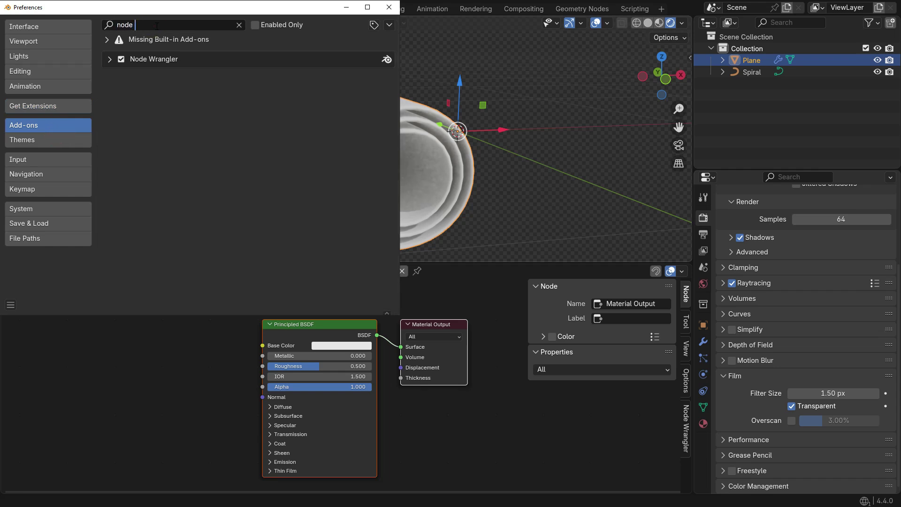
left_click(388, 8)
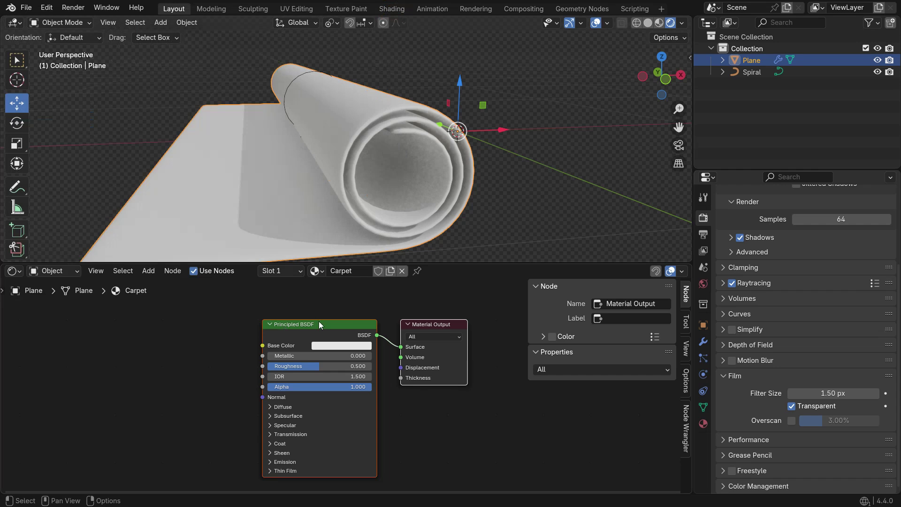
Load all six carpet_floor_7-2K texture images onto the Principled BSDF of the Carpet material with Node Wrangler's Principled Texture Setup.
left_click(318, 323)
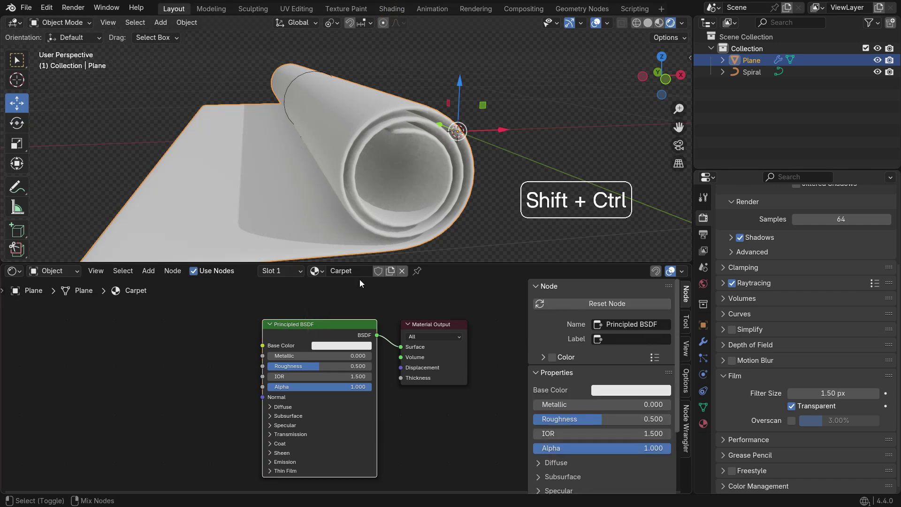
key("ctrl+shift+t")
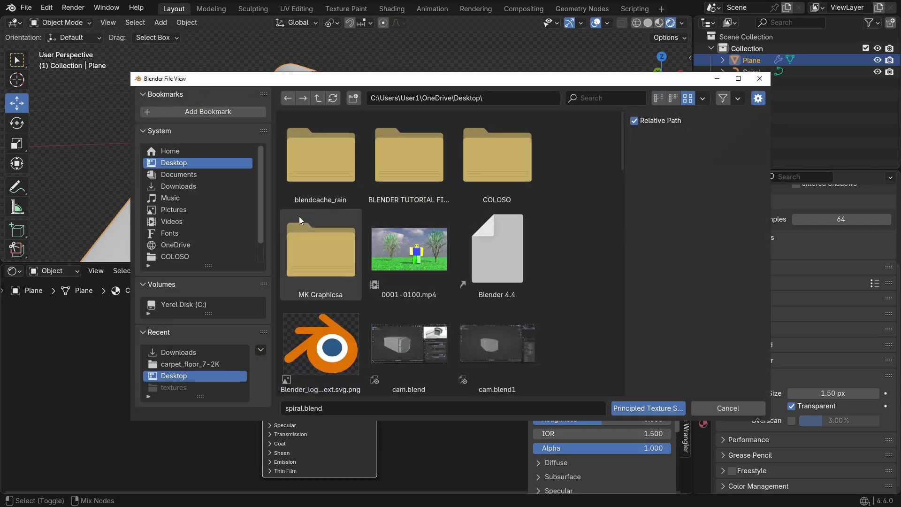
left_click(215, 186)
double_click(338, 157)
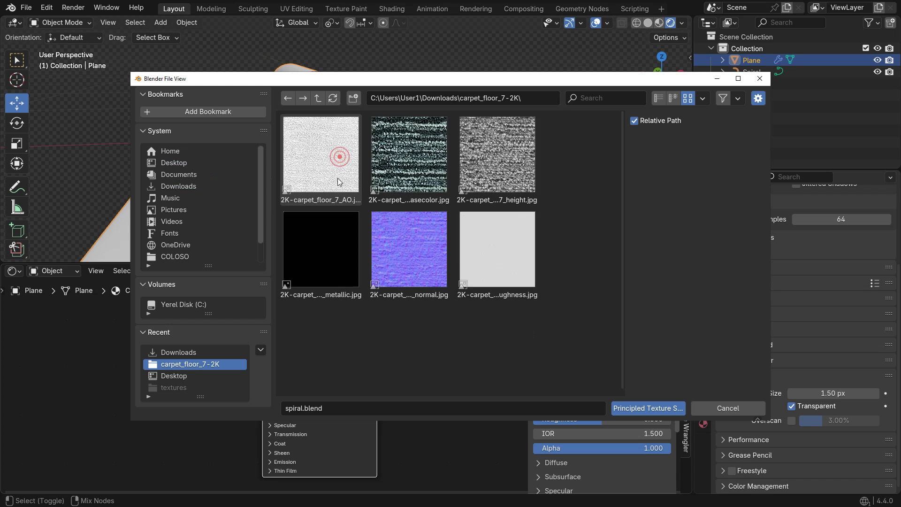
left_click_drag(322, 325, 527, 205)
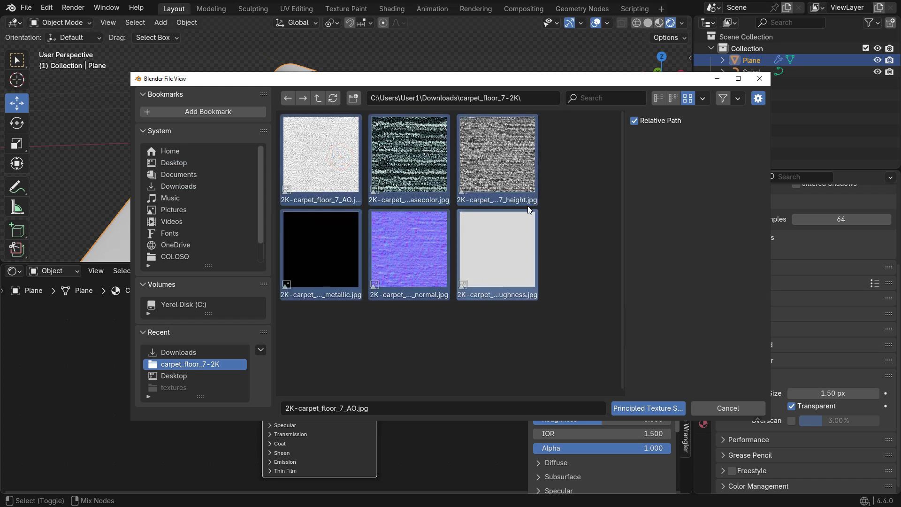
left_click(652, 410)
scroll(296, 430, "down", 3)
middle_click_drag(296, 429, 346, 433)
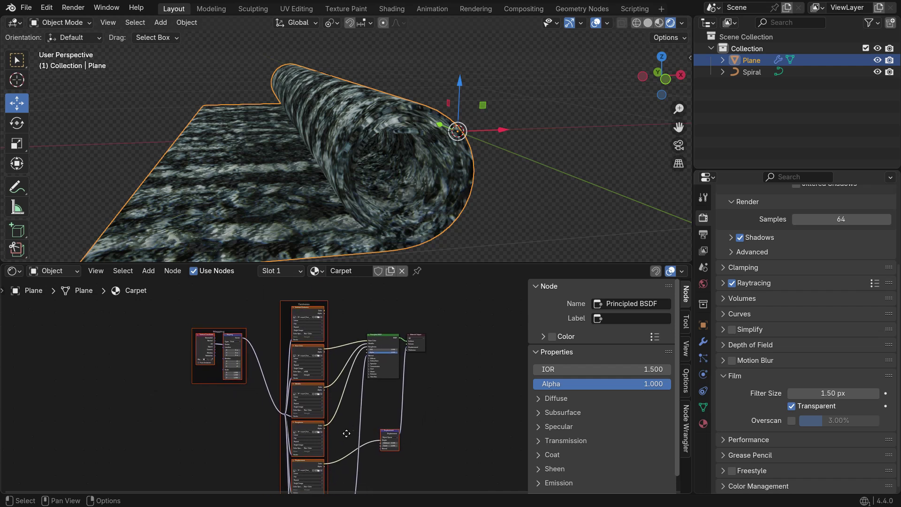
Move the spiral curve about 1.27 m along X to unroll the carpet.
scroll(393, 169, "down", 3)
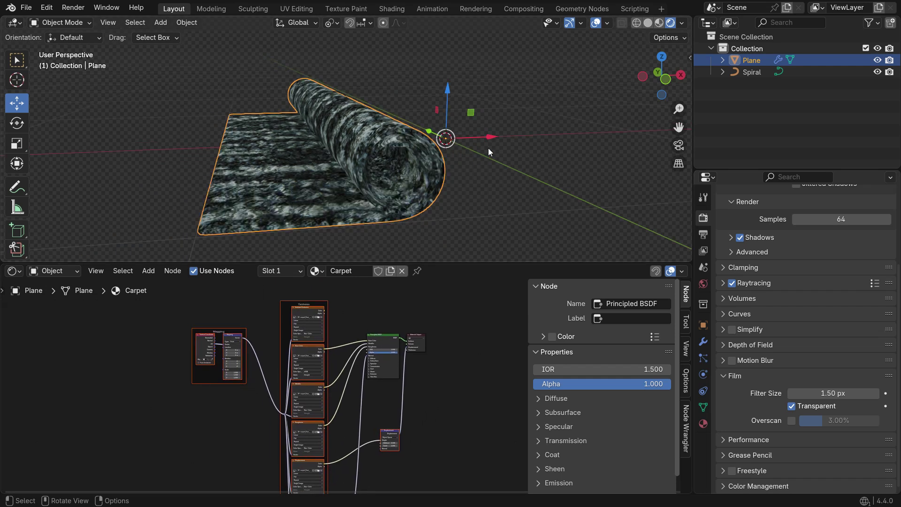
left_click(741, 72)
left_click_drag(344, 142, 591, 125)
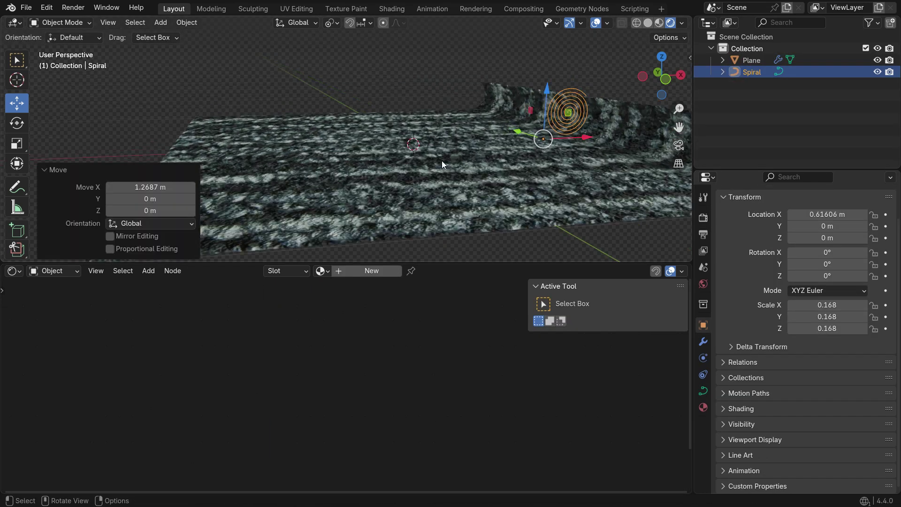
Set the Mapping node's scale to 10 on X, Y and Z in the plane's Carpet material.
left_click(440, 151)
scroll(230, 394, "up", 4)
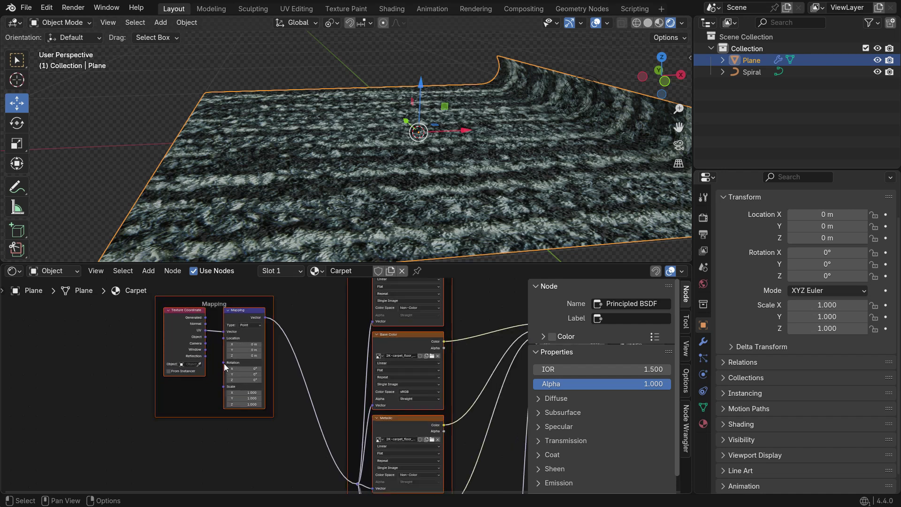
scroll(235, 399, "up", 5)
mouse_move(284, 395)
left_mouse_down()
mouse_move(284, 431)
mouse_move(449, 432)
mouse_move(288, 390)
left_mouse_up()
type("10")
key("Return")
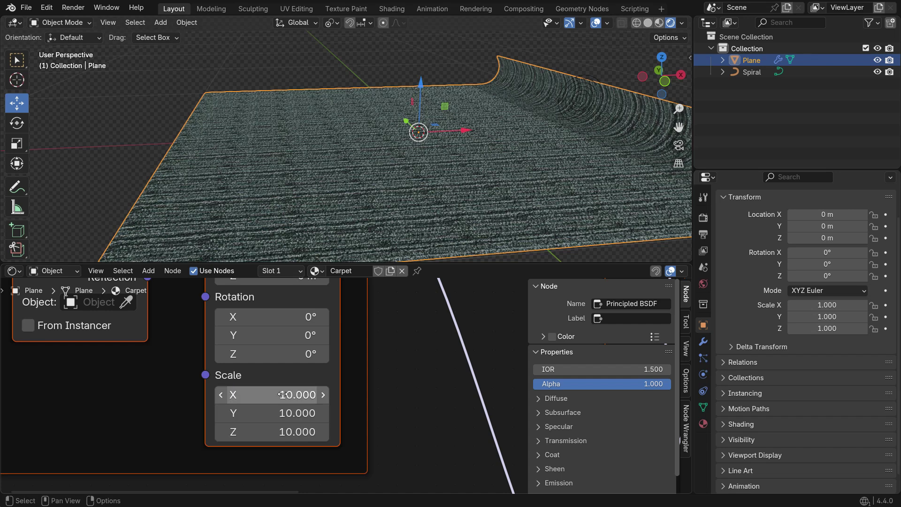
middle_click_drag(366, 235, 397, 165)
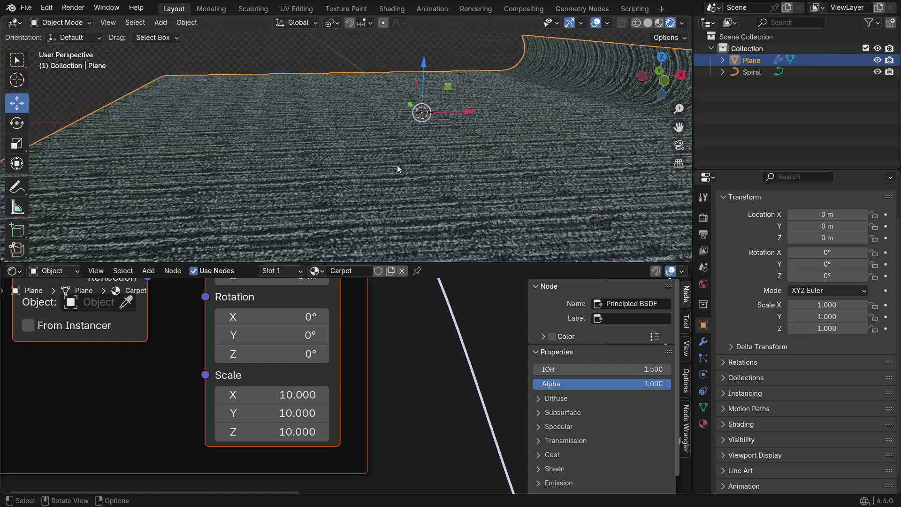
Set the Normal Map node's strength to 1.2 in the Carpet material.
scroll(171, 367, "down", 6)
scroll(316, 449, "up", 6)
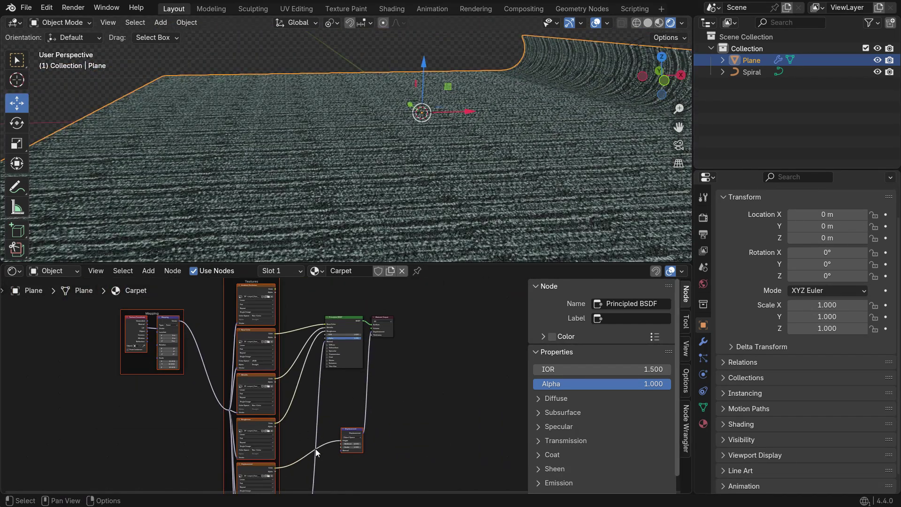
scroll(349, 419, "up", 8)
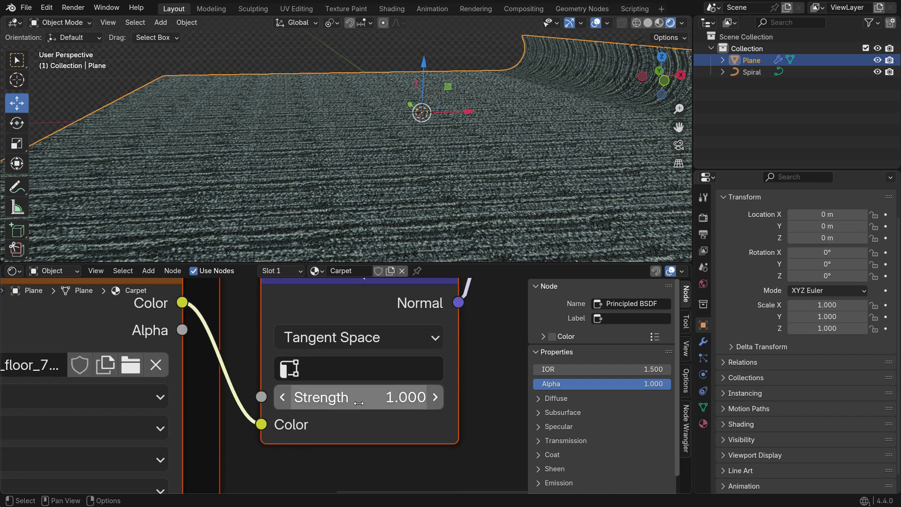
scroll(360, 405, "down", 2)
middle_click_drag(360, 413, 357, 422)
left_click_drag(355, 411, 396, 412)
left_click(396, 412)
type("1.2")
key("Return")
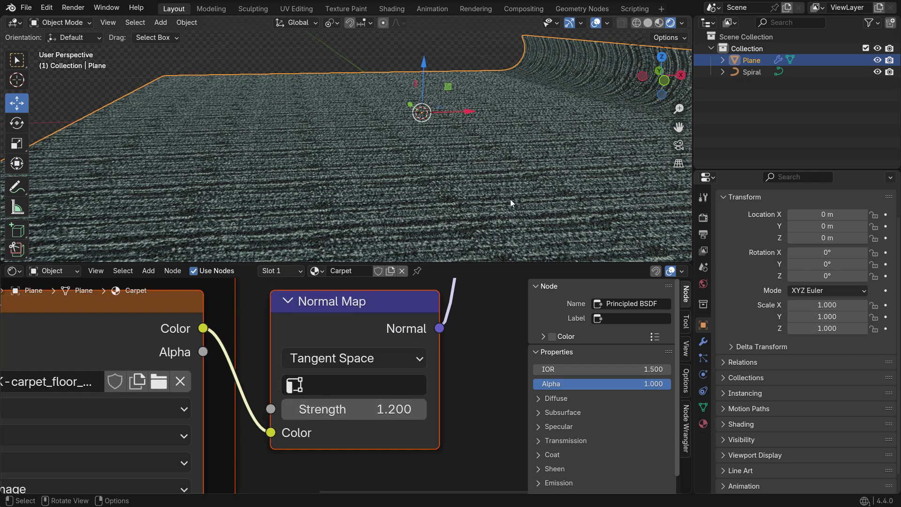
Change the Carpet material's displacement setting to Displacement and Bump.
scroll(385, 352, "down", 3)
scroll(395, 345, "down", 5)
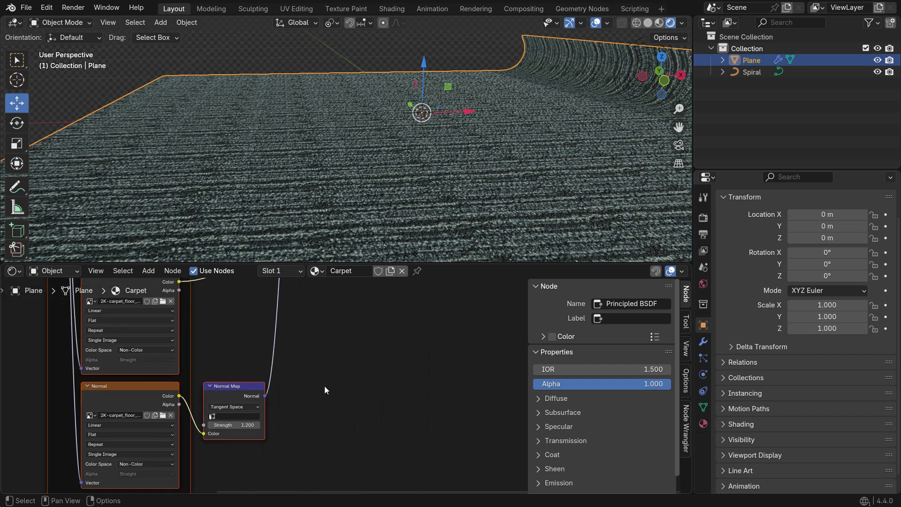
scroll(349, 380, "up", 7)
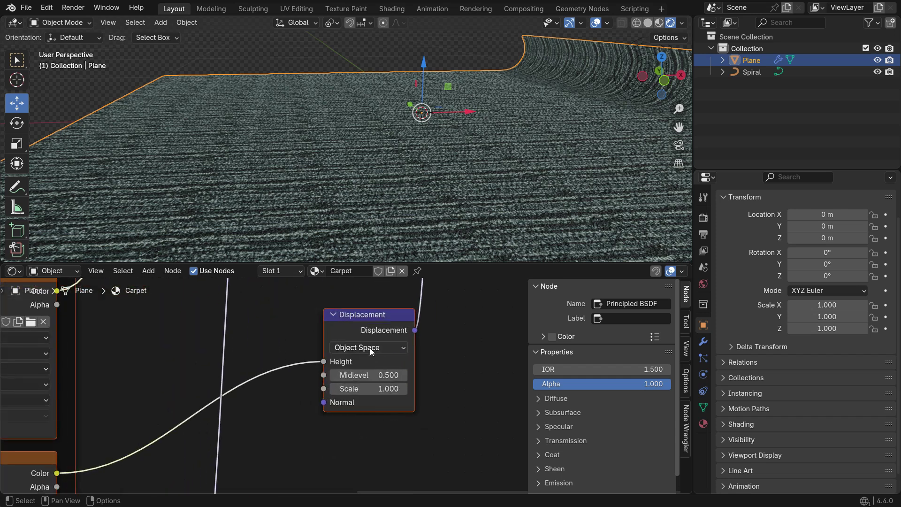
scroll(373, 364, "up", 1)
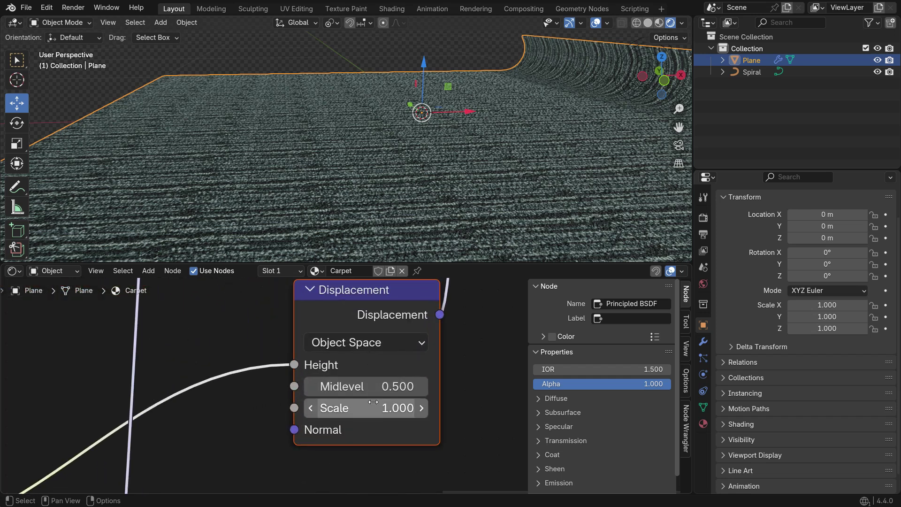
left_click(703, 424)
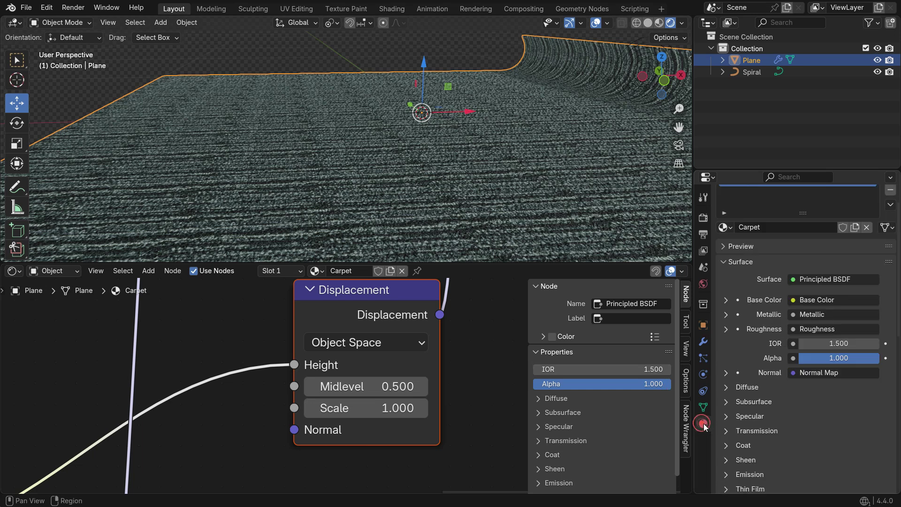
scroll(763, 362, "down", 10)
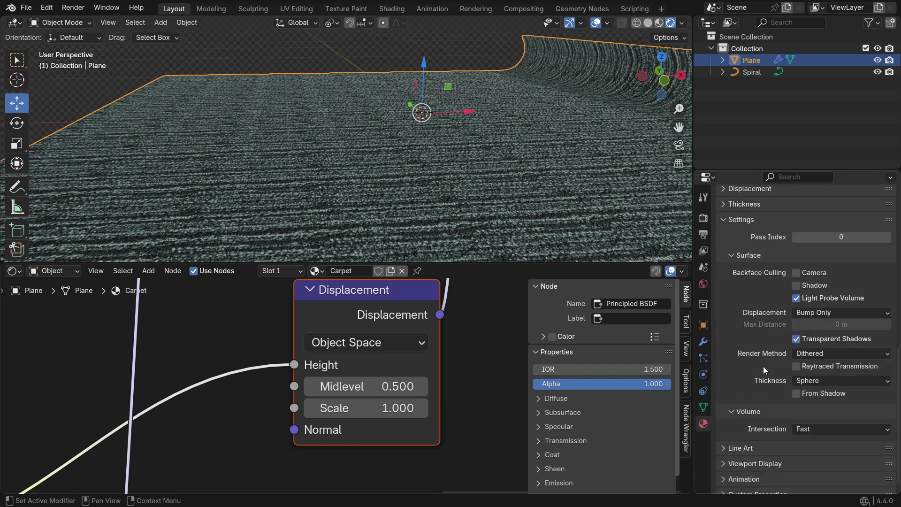
left_click(854, 311)
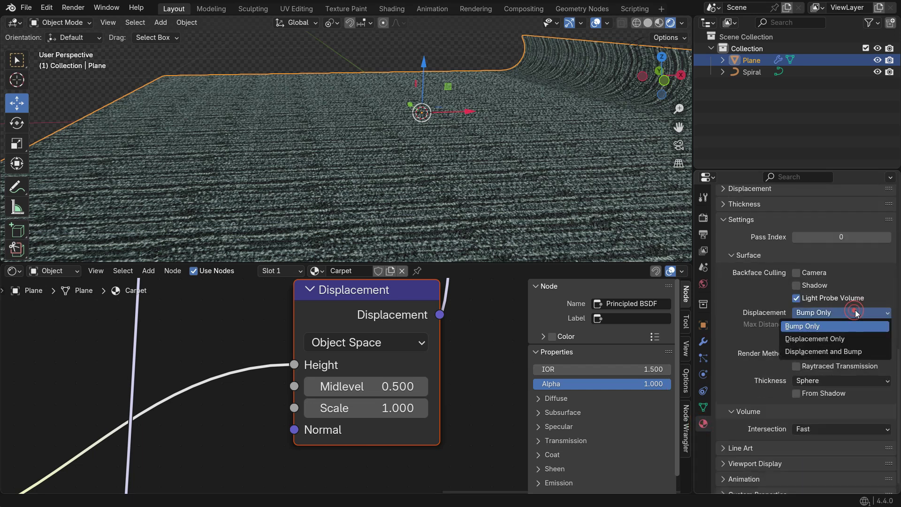
left_click(840, 352)
scroll(399, 153, "down", 8)
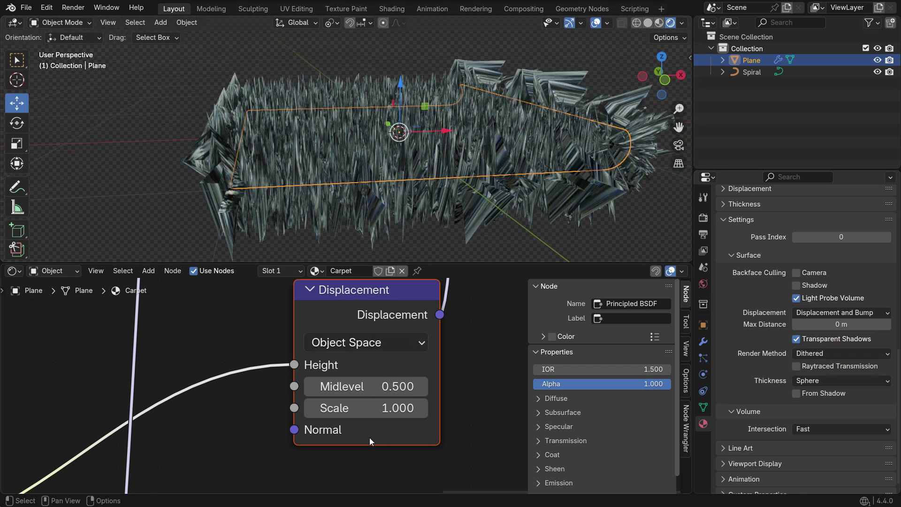
Reduce the Displacement node's scale to 0.1 and further down to 0.005.
left_click_drag(366, 408, 396, 408)
scroll(419, 246, "up", 6)
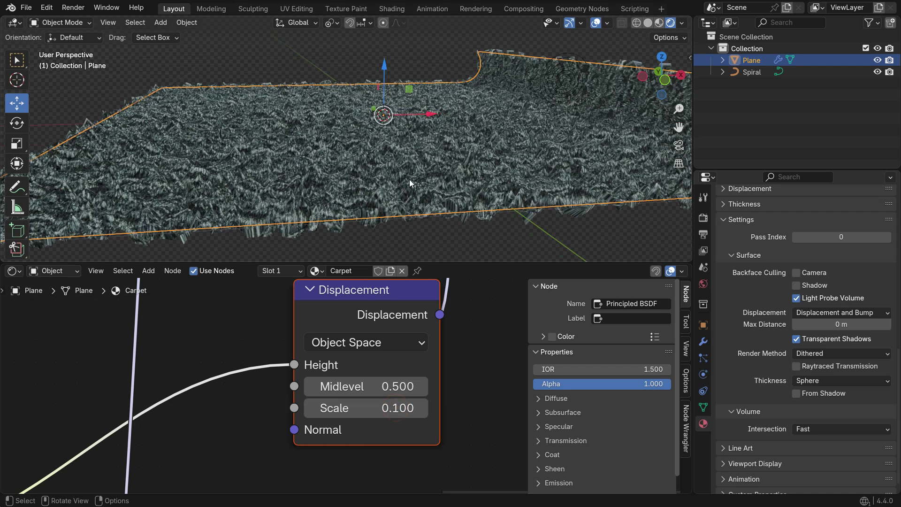
left_click(392, 411)
type("0.005")
key("Return")
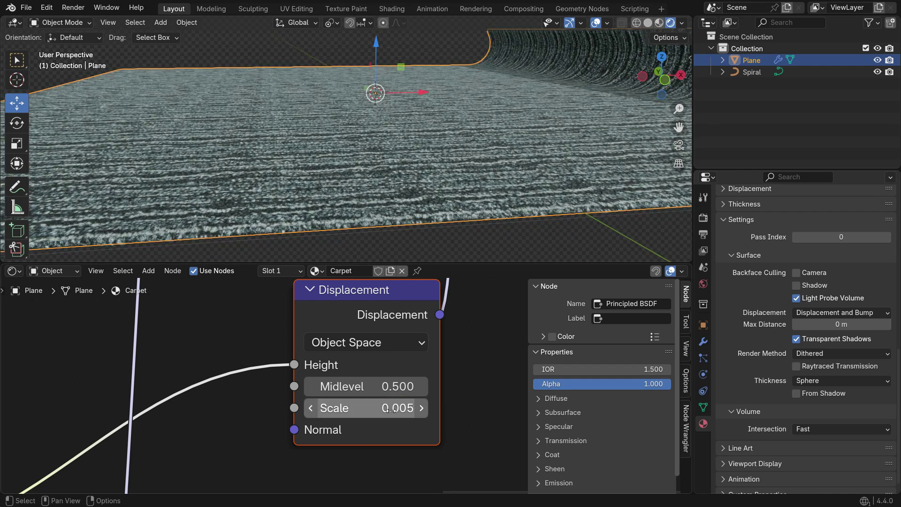
scroll(431, 224, "up", 2)
middle_click_drag(432, 208, 389, 207)
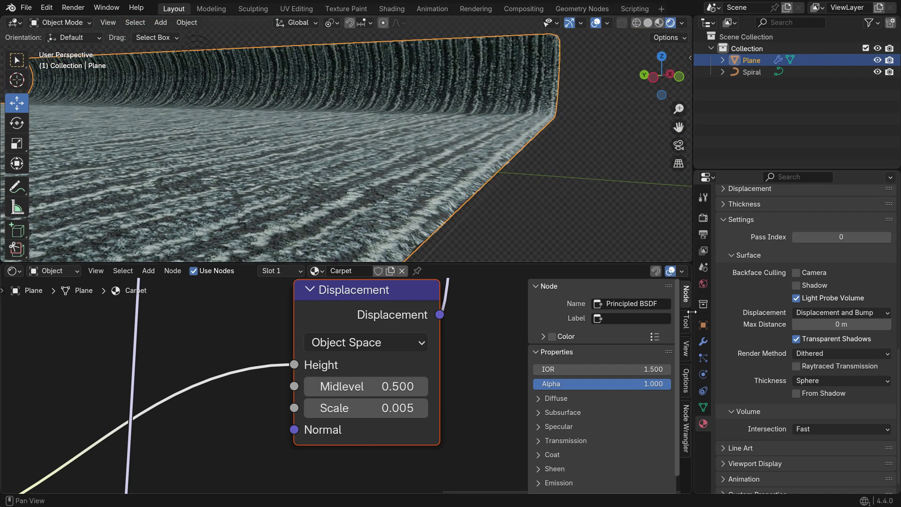
Set the viewport level of the plane's Subdivision modifier to 2.
left_click(703, 341)
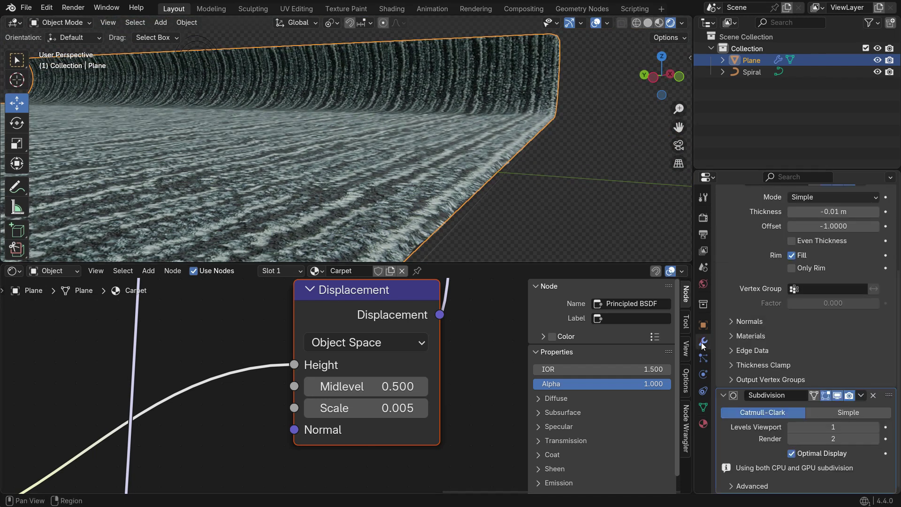
left_click(875, 428)
left_click(876, 442)
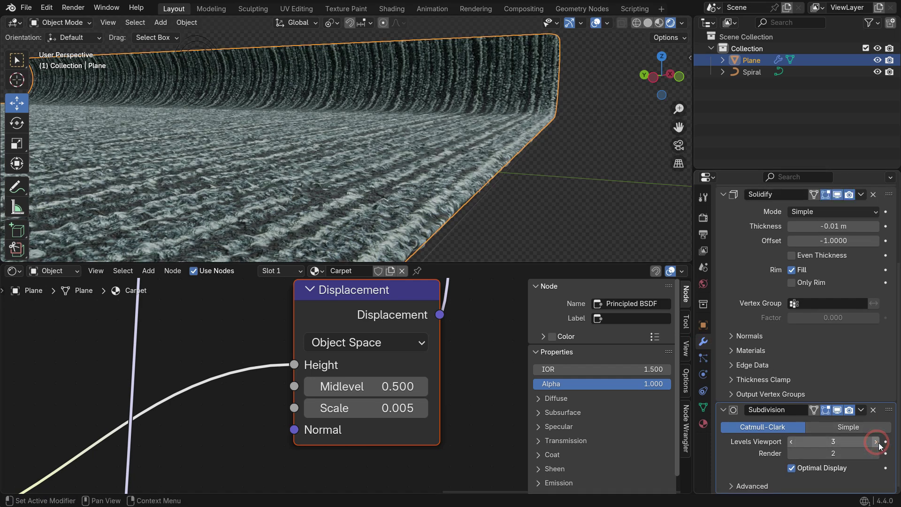
left_click(790, 441)
Move the spiral curve about -0.4 m along X to roll the carpet up again.
middle_click_drag(427, 189, 373, 209)
scroll(385, 197, "down", 2)
left_click(443, 120)
left_click_drag(466, 133, 446, 137)
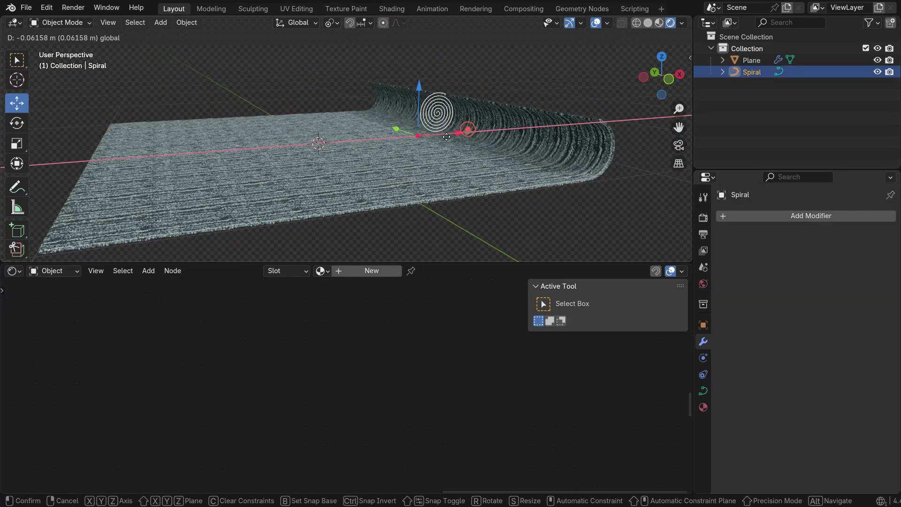
left_click(446, 131)
scroll(455, 131, "up", 1)
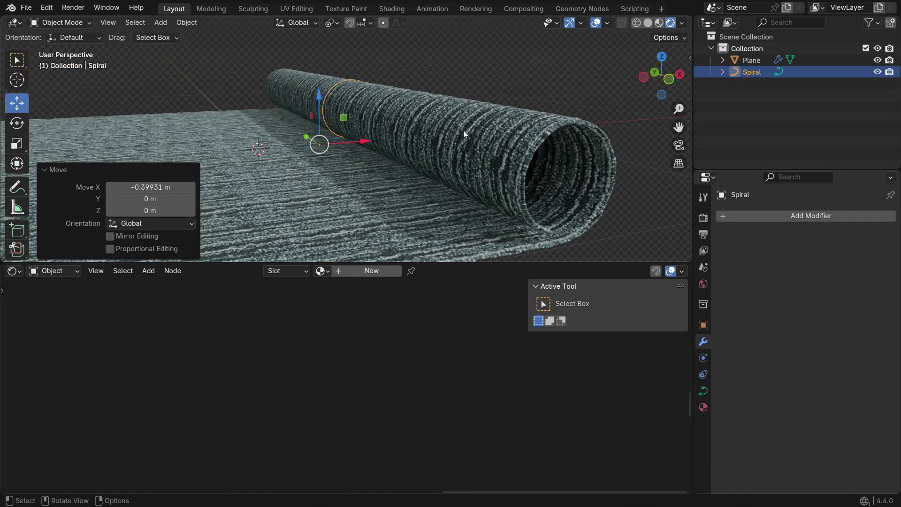
Add a second material slot to the plane and create a new material named Surface in it.
left_click(413, 194)
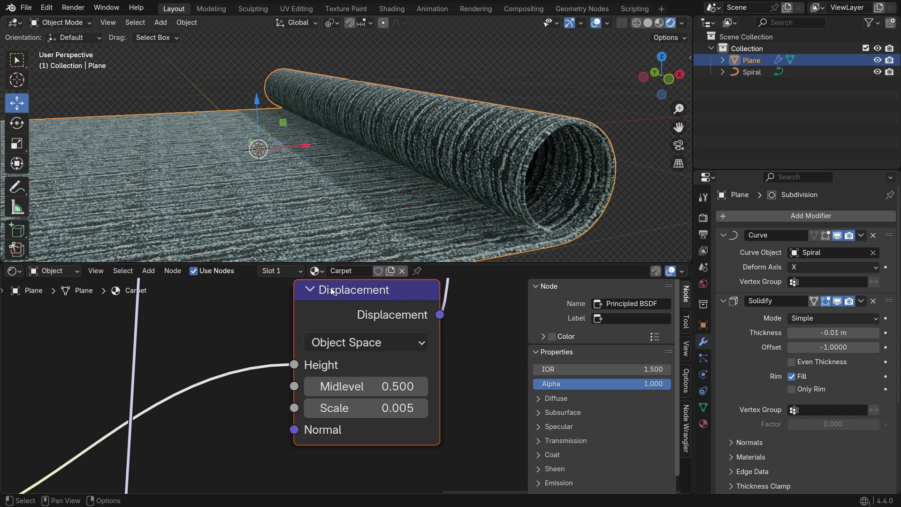
left_click(296, 272)
left_click(345, 294)
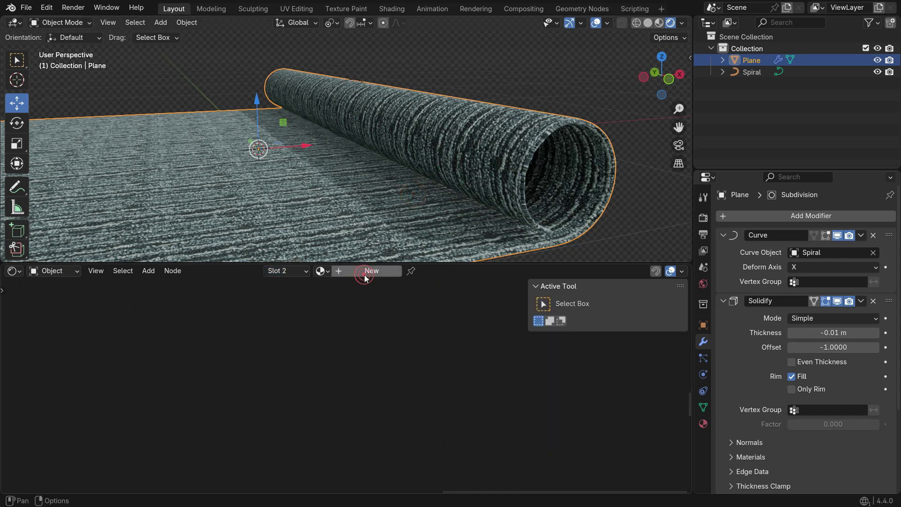
left_click(364, 274)
type("Surface")
key("Return")
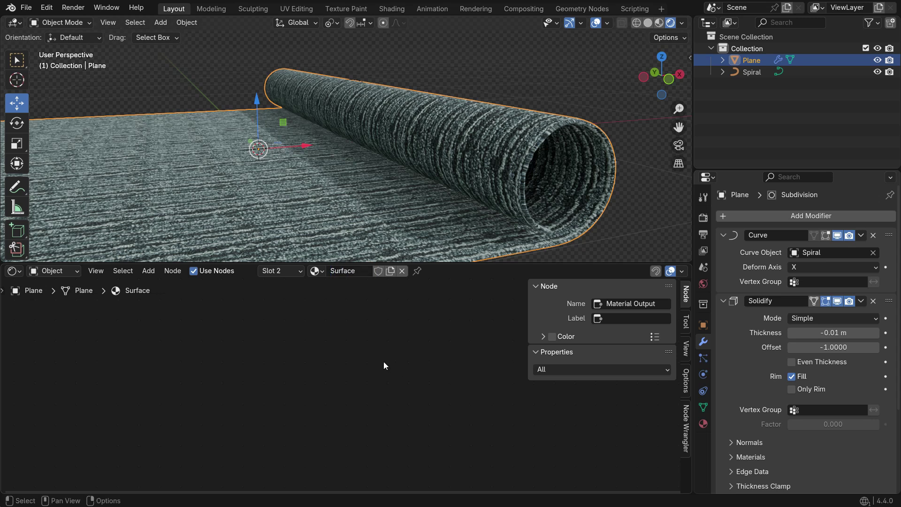
key("Home")
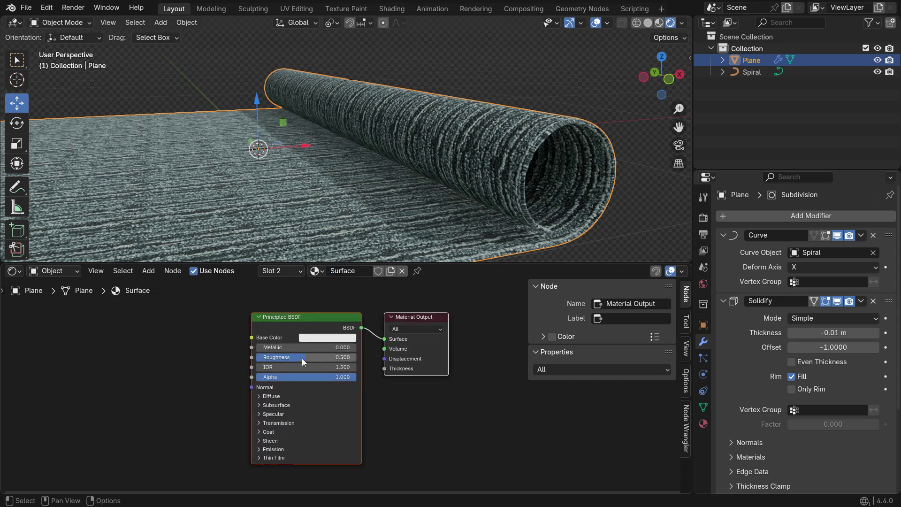
Set both Material Offset and Rim to 1 in the materials settings of the plane's Solidify modifier.
scroll(751, 359, "down", 5)
left_click(746, 350)
scroll(745, 355, "down", 2)
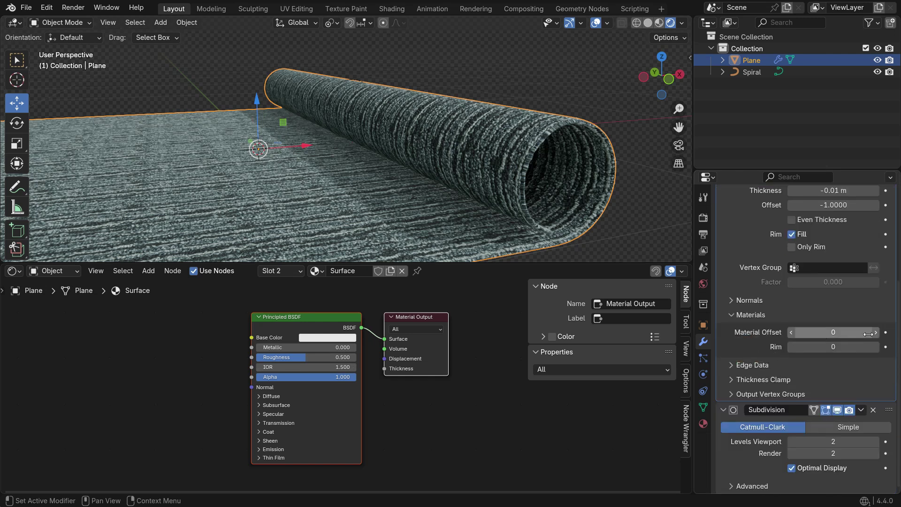
left_click(876, 346)
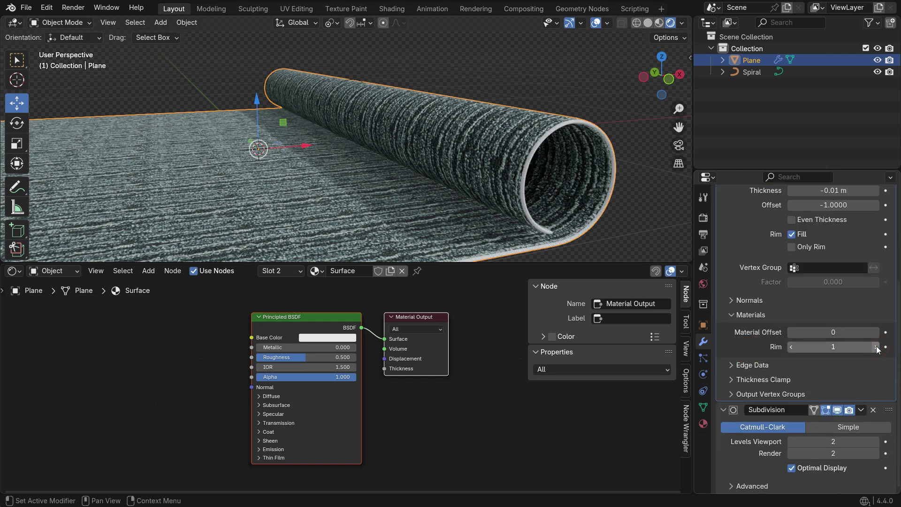
middle_click_drag(569, 217, 363, 147)
left_click(875, 332)
Undo the accidental shift of the plane and move the spiral curve along X to roll the carpet up.
left_click_drag(363, 147, 413, 158)
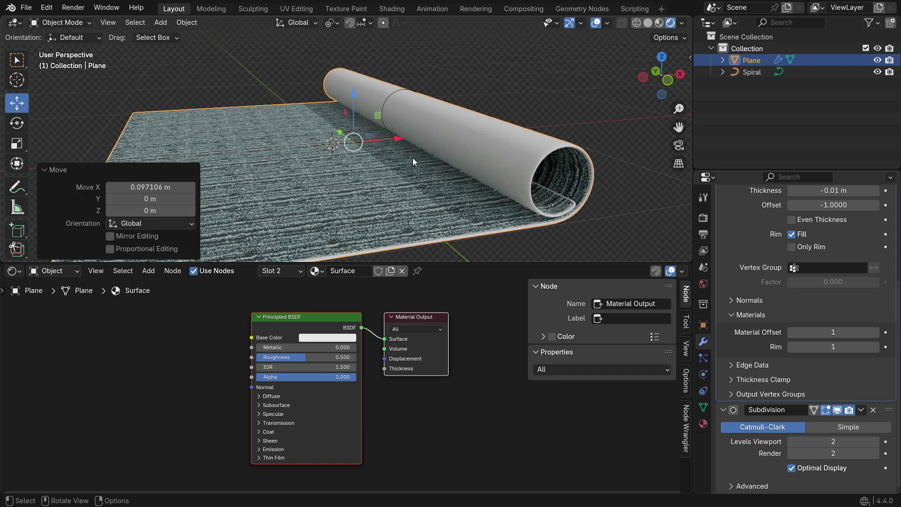
key("ctrl+z")
left_click(753, 72)
key("g")
key("x")
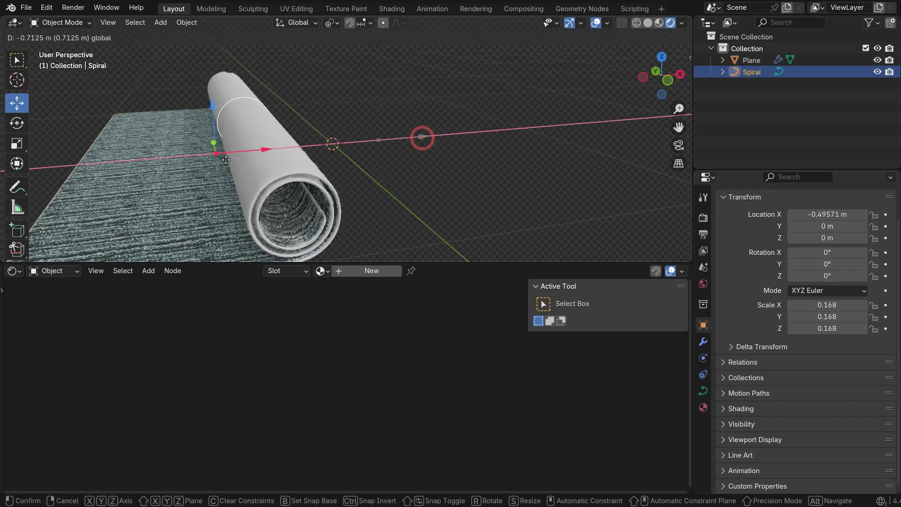
left_click_drag(421, 151, 401, 157)
Select the plane and add a Noise Texture to its Surface material, linking its Color to the Principled BSDF's Base Color.
middle_click_drag(414, 192, 380, 213)
scroll(379, 215, "up", 2)
left_click(378, 210)
key("Home")
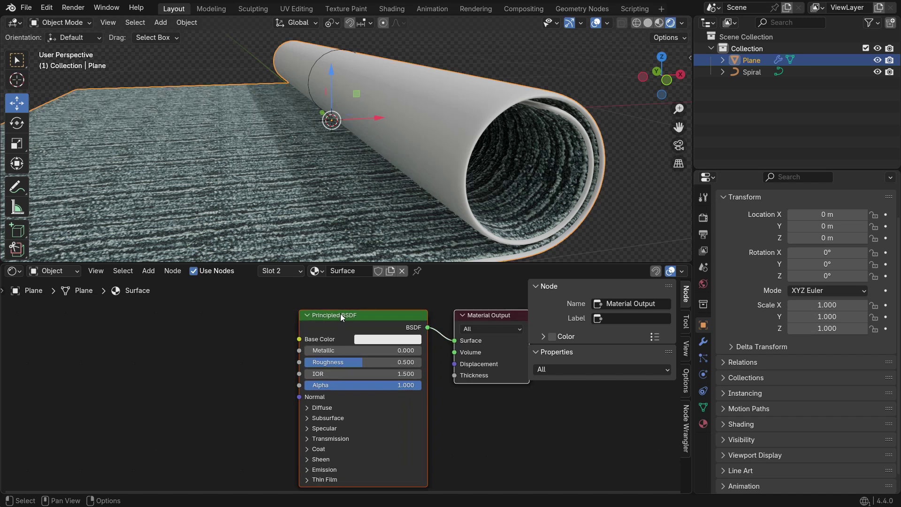
key("shift+a")
left_click(148, 330)
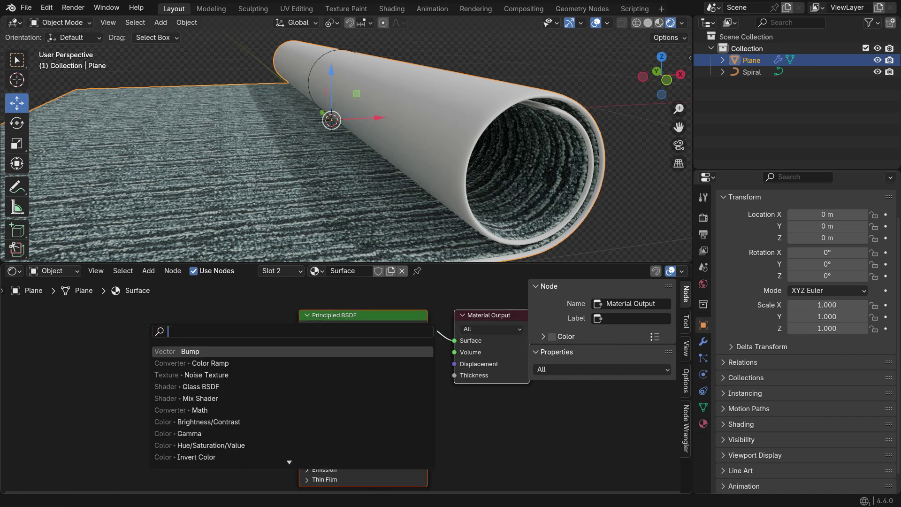
type("noise")
left_click(223, 352)
left_click(123, 329)
left_click_drag(186, 341, 316, 337)
scroll(190, 354, "up", 1)
middle_click_drag(381, 237, 388, 246)
Raise the Noise Texture's scale to about 78.3 and insert a Color Ramp between its Color output and the Base Color.
left_click_drag(139, 430, 201, 430)
left_click_drag(138, 328, 93, 329)
key("shift+a")
type("ramp")
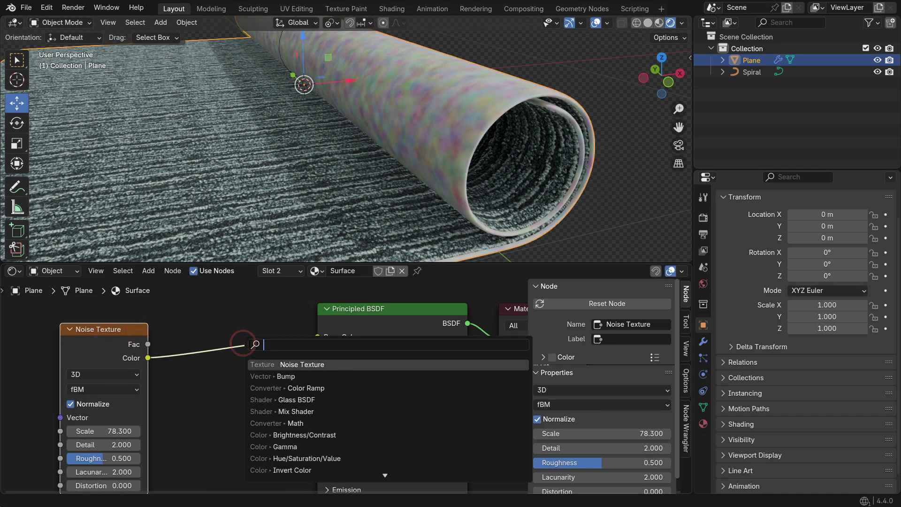
key("Return")
left_click(249, 369)
Change the color of the Color Ramp's first stop from black to a very dark green-grey.
scroll(248, 369, "up", 2)
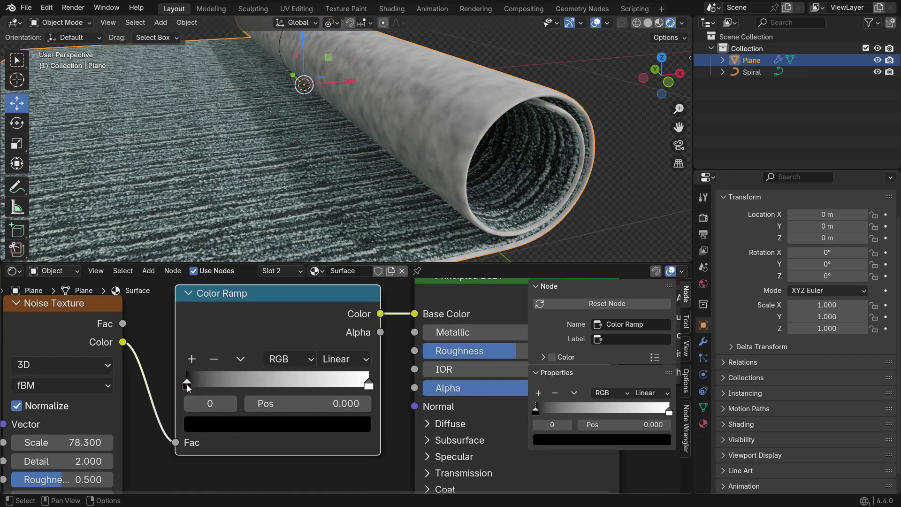
left_click(233, 420)
left_click(337, 400)
left_click(370, 249)
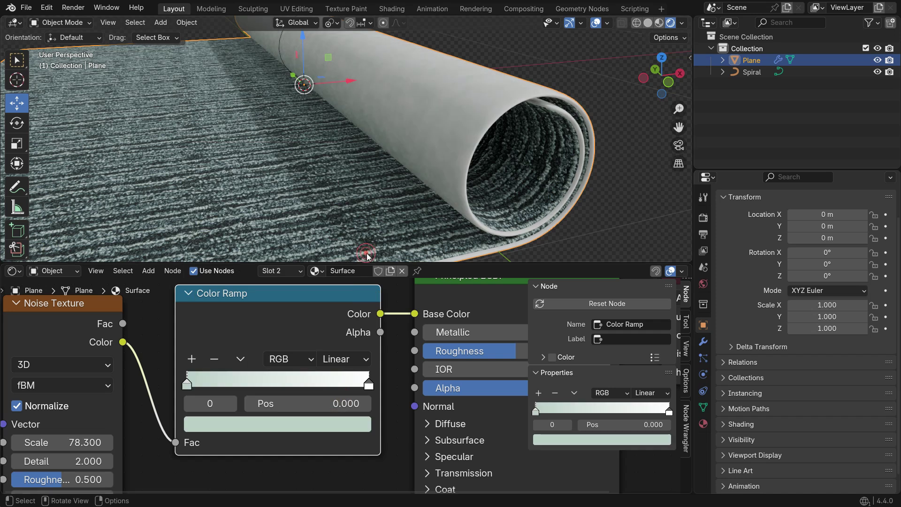
mouse_move(188, 384)
left_mouse_down()
mouse_move(200, 388)
mouse_move(185, 388)
left_mouse_up()
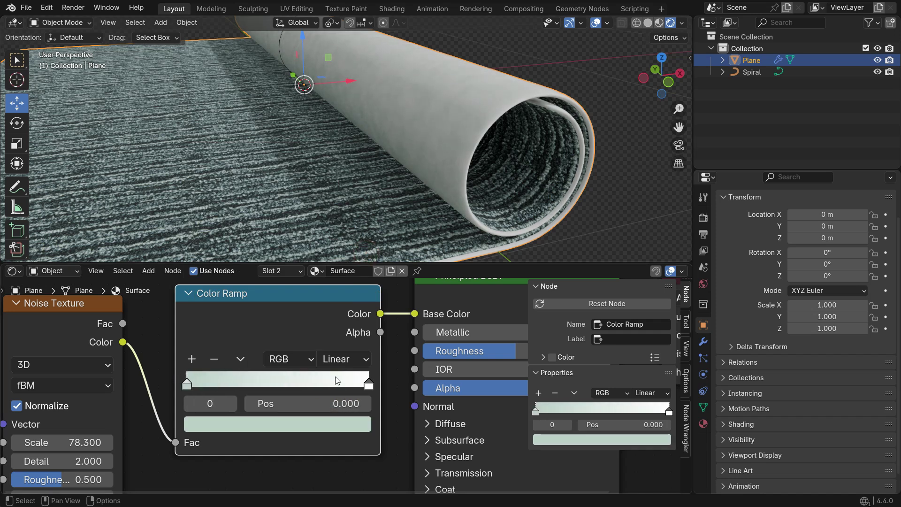
scroll(263, 393, "down", 2)
left_click(252, 405)
left_click_drag(319, 230, 318, 287)
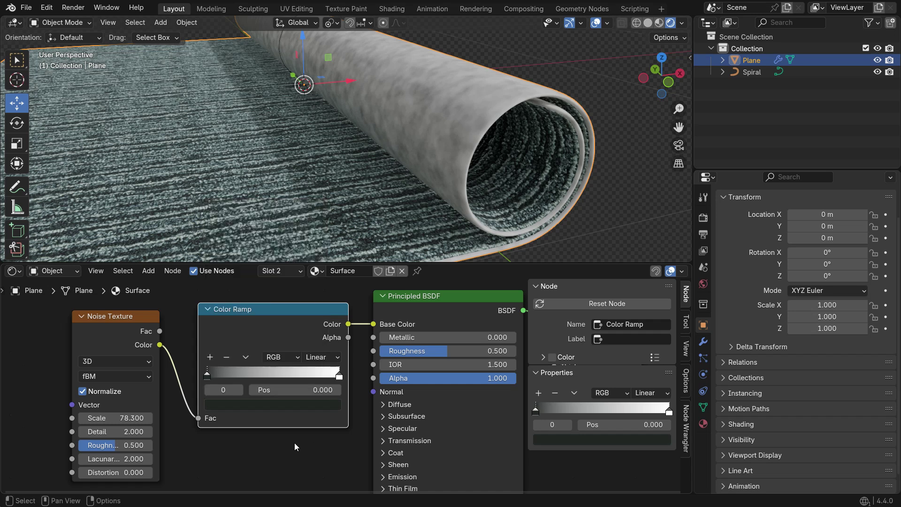
Set the Noise Texture's scale to 300 for a finer pattern on the carpet backing.
middle_click_drag(282, 211, 282, 225)
scroll(110, 428, "up", 2)
left_click_drag(110, 415, 263, 415)
left_click(126, 416)
type("300")
key("Return")
scroll(336, 181, "down", 2)
middle_click_drag(336, 177, 342, 205)
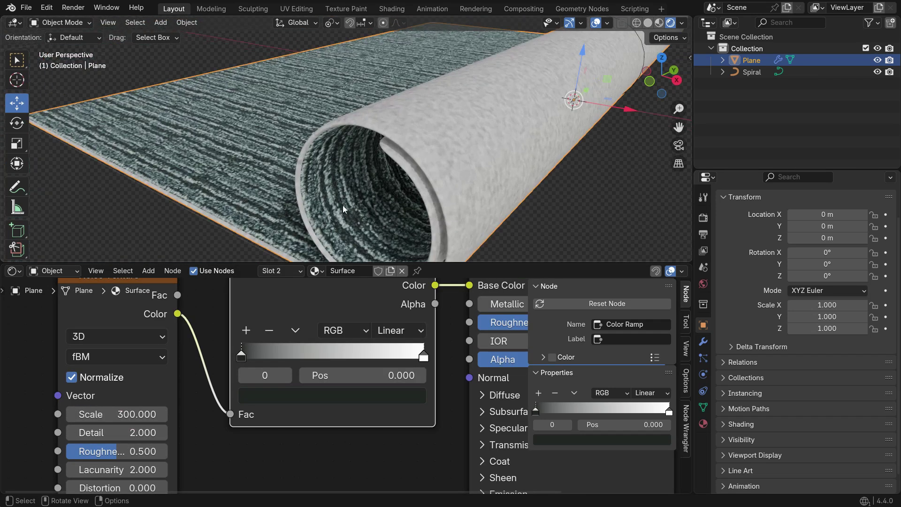
Add a Bump node, feeding its Height from the Noise Texture and its Normal output into the Principled BSDF's Normal.
scroll(136, 367, "down", 3)
key("shift+a")
type("bump")
key("Return")
left_click(217, 361)
scroll(211, 329, "up", 2)
left_click_drag(174, 283, 227, 466)
scroll(356, 379, "up", 3)
left_click_drag(295, 425, 375, 328)
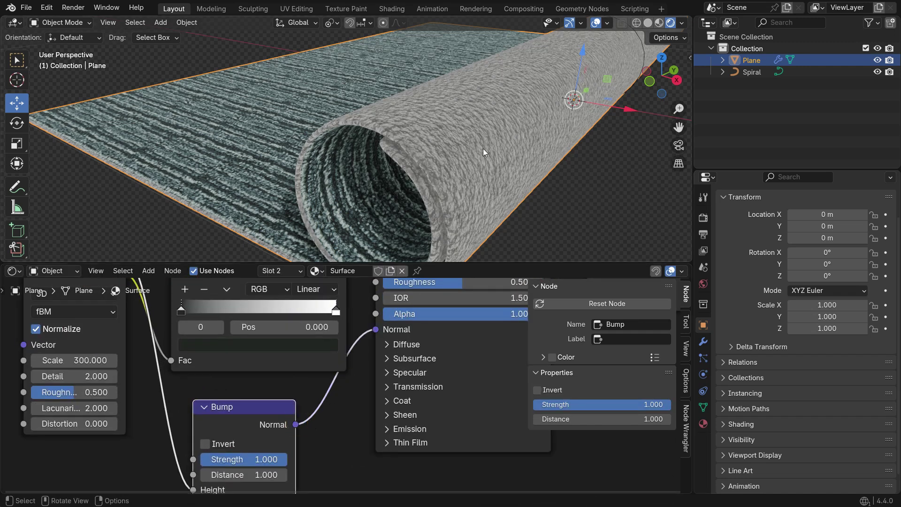
Set the Bump node's strength to 0.2.
middle_click_drag(399, 192, 379, 189)
middle_click_drag(334, 402, 353, 359)
left_click_drag(282, 414, 248, 414)
double_click(248, 414)
type("0.2")
key("Return")
middle_click_drag(430, 152, 513, 158)
scroll(512, 155, "down", 5)
middle_click_drag(345, 157, 390, 140)
scroll(413, 115, "up", 4)
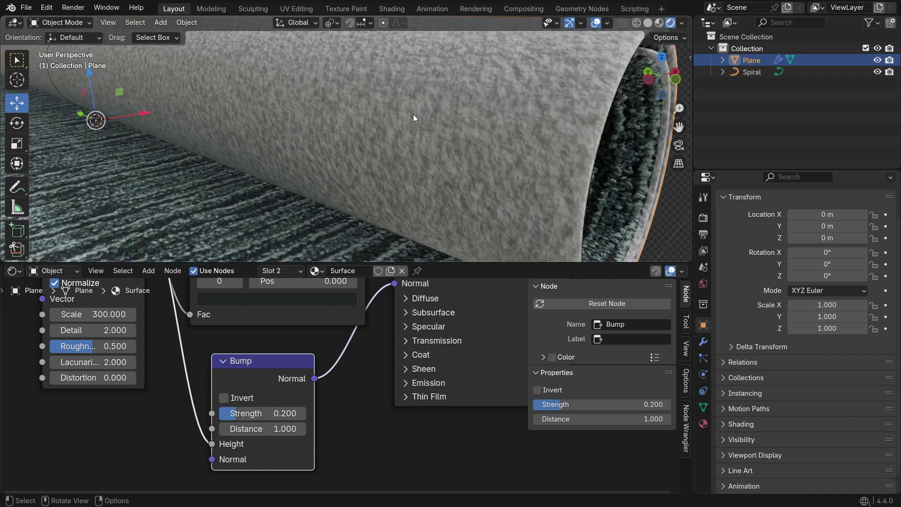
left_click_drag(265, 416, 261, 414, "shift")
scroll(336, 180, "down", 6)
middle_click_drag(354, 178, 325, 171)
Move the spiral curve to about 0.62 m along X and change the node editor into a shorter Timeline.
left_click(735, 72)
left_click_drag(372, 133, 457, 128)
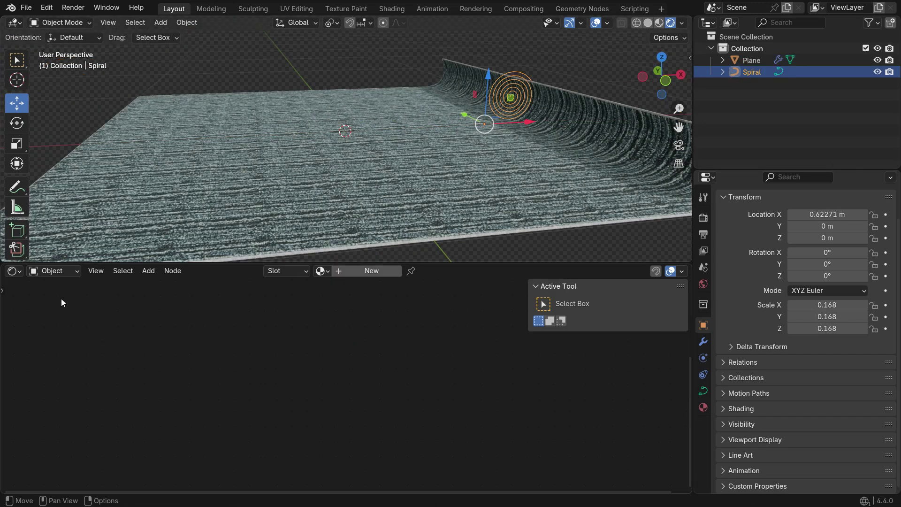
left_click(14, 271)
left_click(194, 314)
left_click_drag(424, 262, 394, 357)
Move the spiral curve to about -0.96 m along X and scale it uniformly to 0.155.
left_click_drag(529, 171, 156, 227)
scroll(271, 225, "down", 2)
middle_click_drag(272, 224, 298, 227)
left_click(46, 263)
left_click_drag(124, 200, 104, 204)
middle_click_drag(115, 274, 328, 297)
key("s")
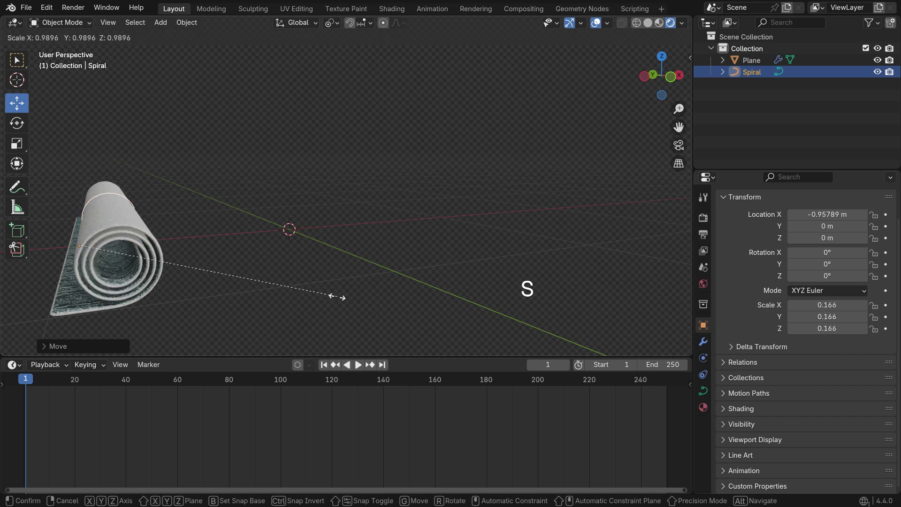
left_click(321, 292)
middle_click_drag(230, 271, 214, 276)
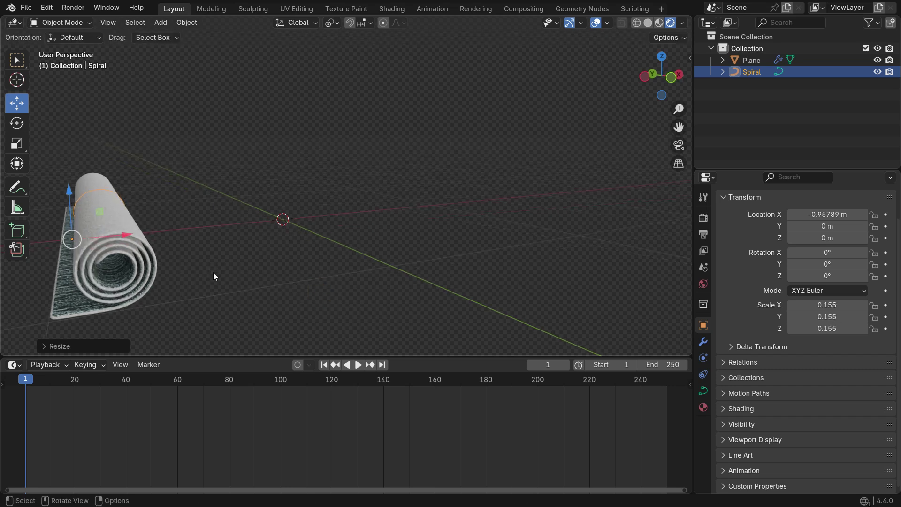
Insert a location keyframe for the spiral curve at frame 1.
key("k")
left_click(411, 113)
key("space")
At frame 30, move the spiral curve to about 0.96 m along X and insert a location keyframe.
left_click(100, 393)
key("space")
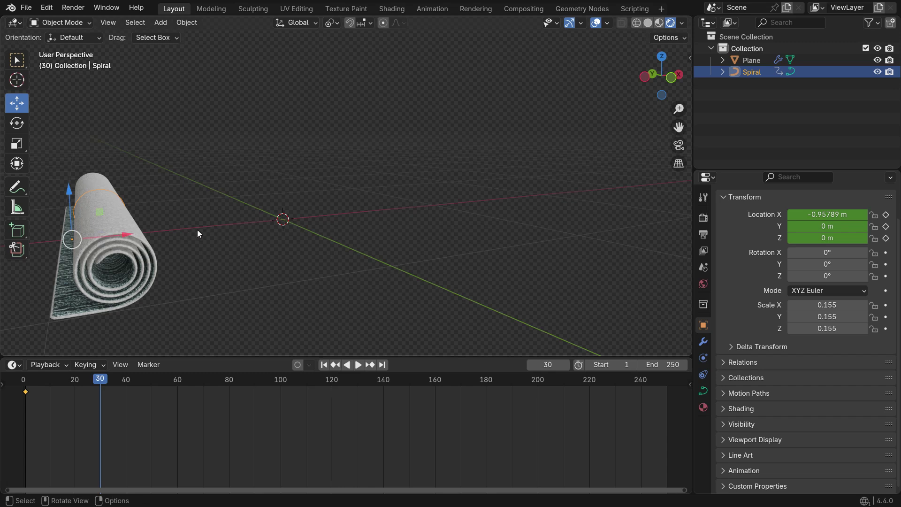
left_click_drag(127, 236, 525, 116)
key("k")
left_click(521, 117)
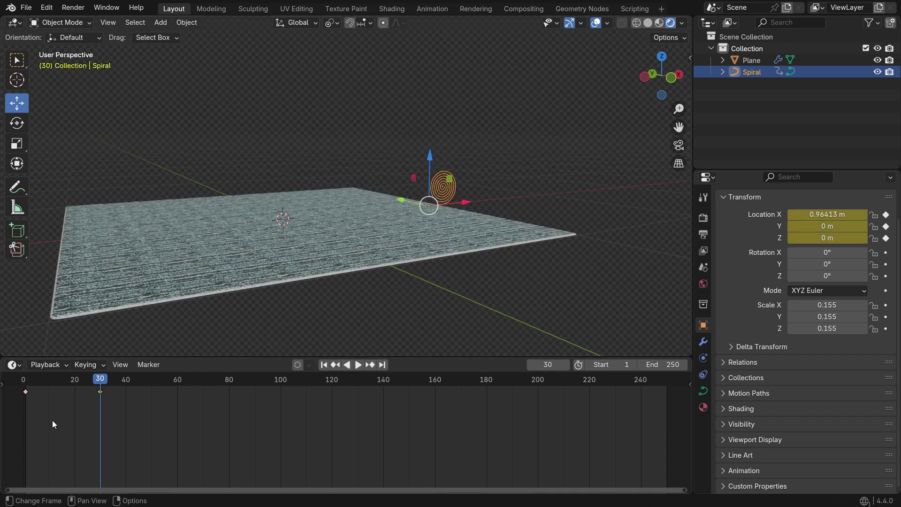
Duplicate the spiral's frame 1 keyframe to frame 60 and play the animation from the start.
key("shift+d")
key("shift+d")
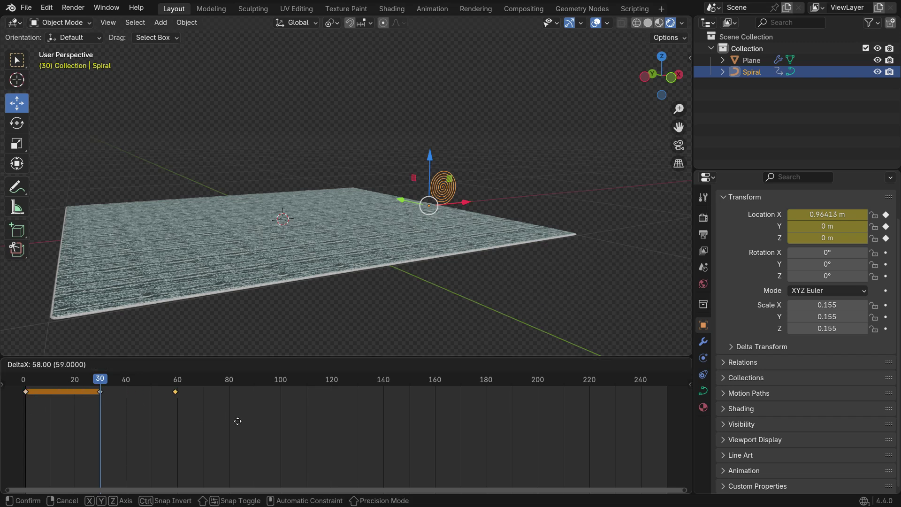
left_click(237, 421)
left_click(324, 365)
key("space")
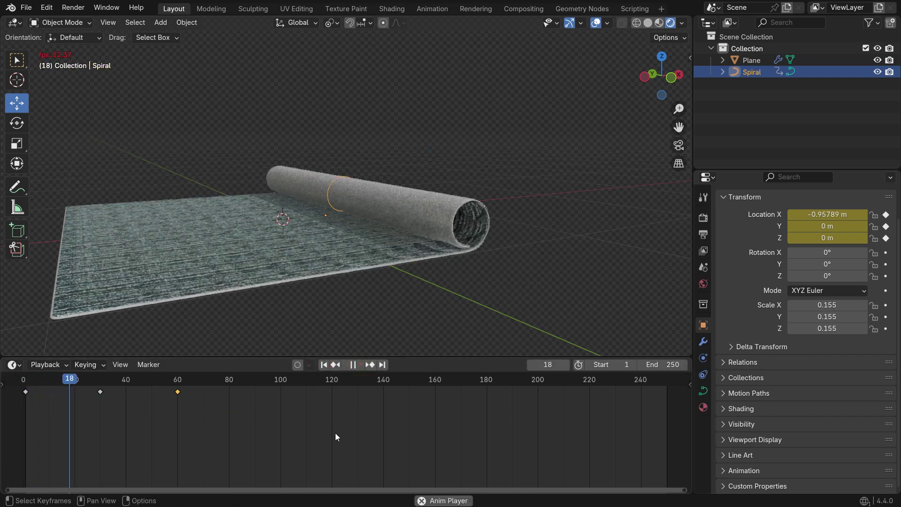
Make the animation of all three spiral keyframes cyclic and play it from the first frame.
left_click_drag(9, 411, 202, 390)
key("shift+e")
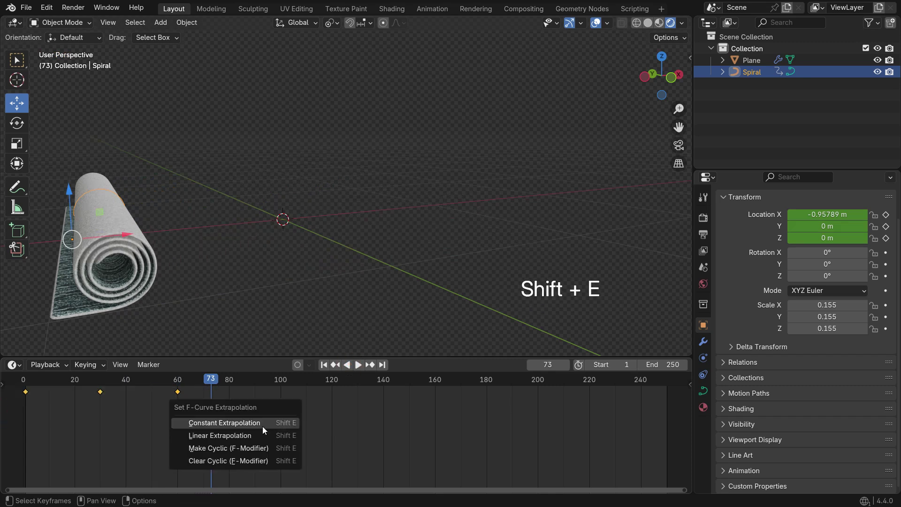
left_click(249, 449)
left_click(323, 365)
left_click(358, 365)
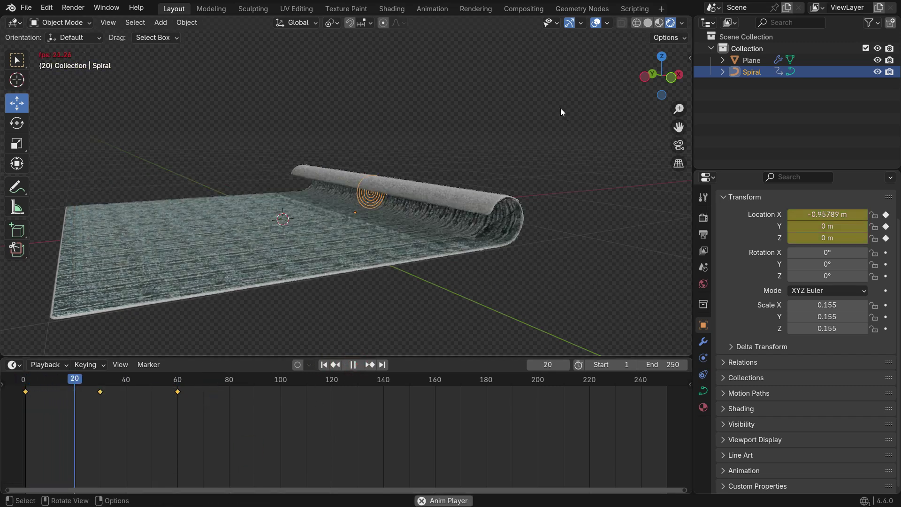